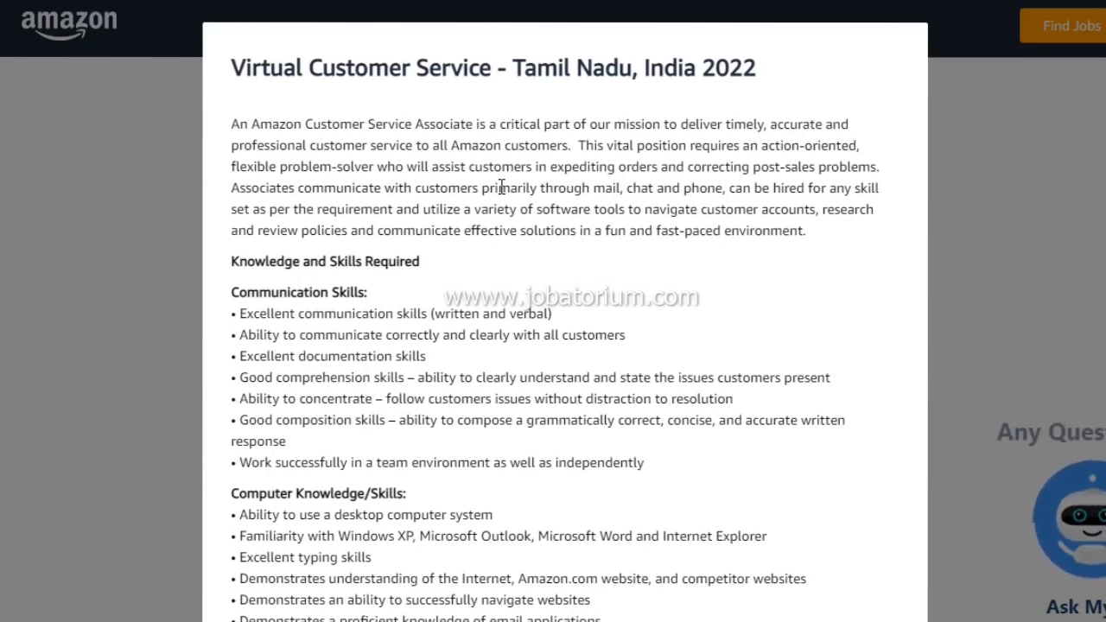
Read the Virtual Customer Service - Tamil Nadu, India 2022 job description through to the end and close it
scroll(501, 188, down, 1)
scroll(501, 187, down, 4)
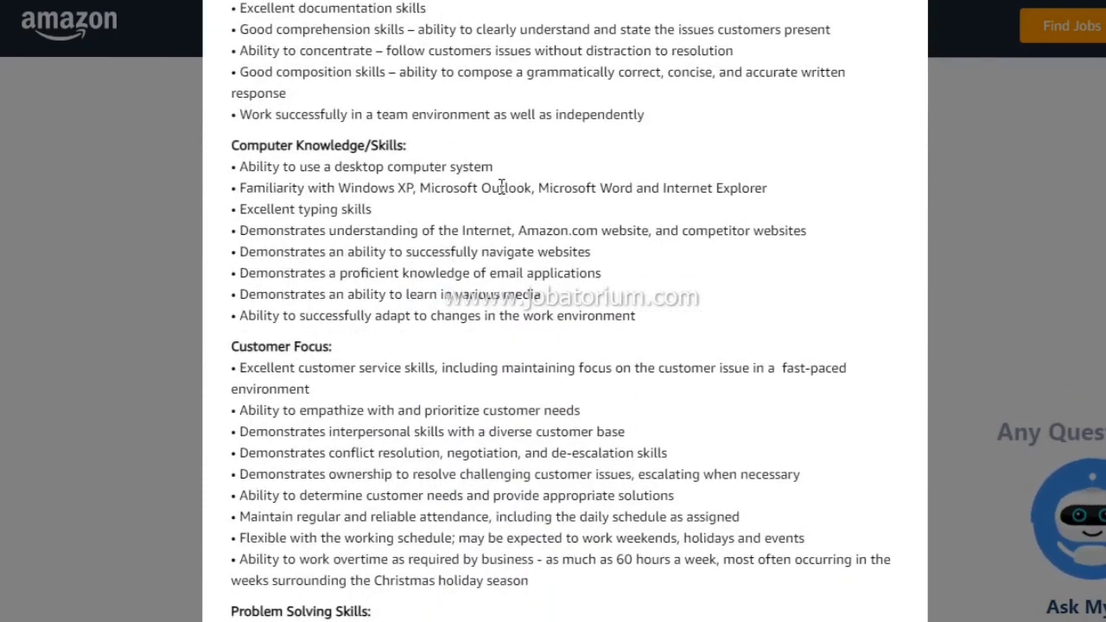
scroll(501, 188, down, 8)
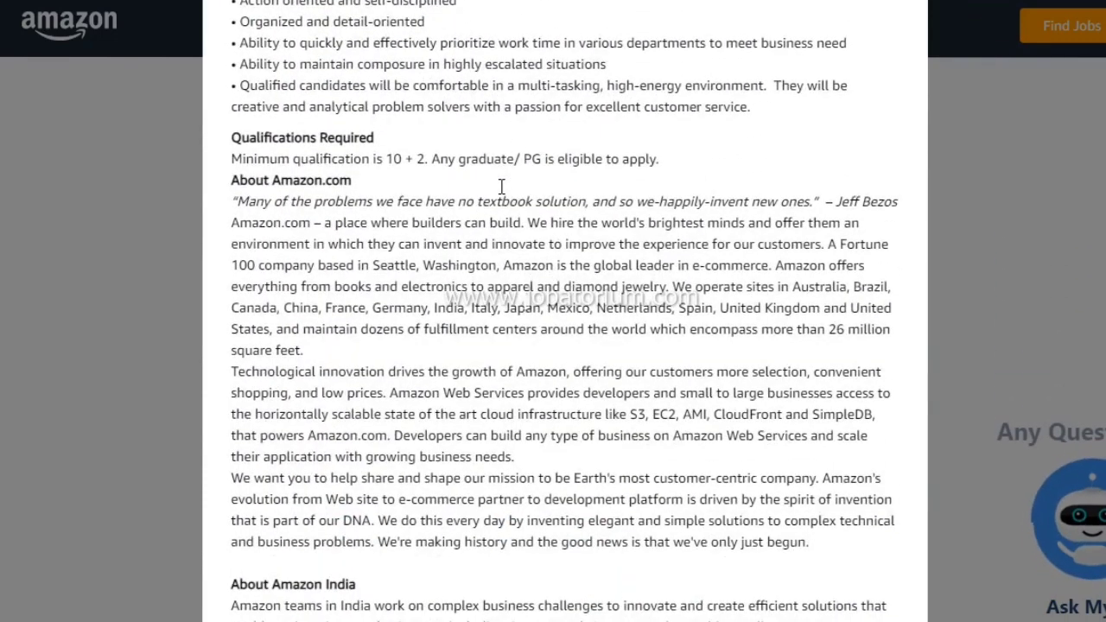
scroll(501, 188, down, 6)
scroll(501, 187, down, 4)
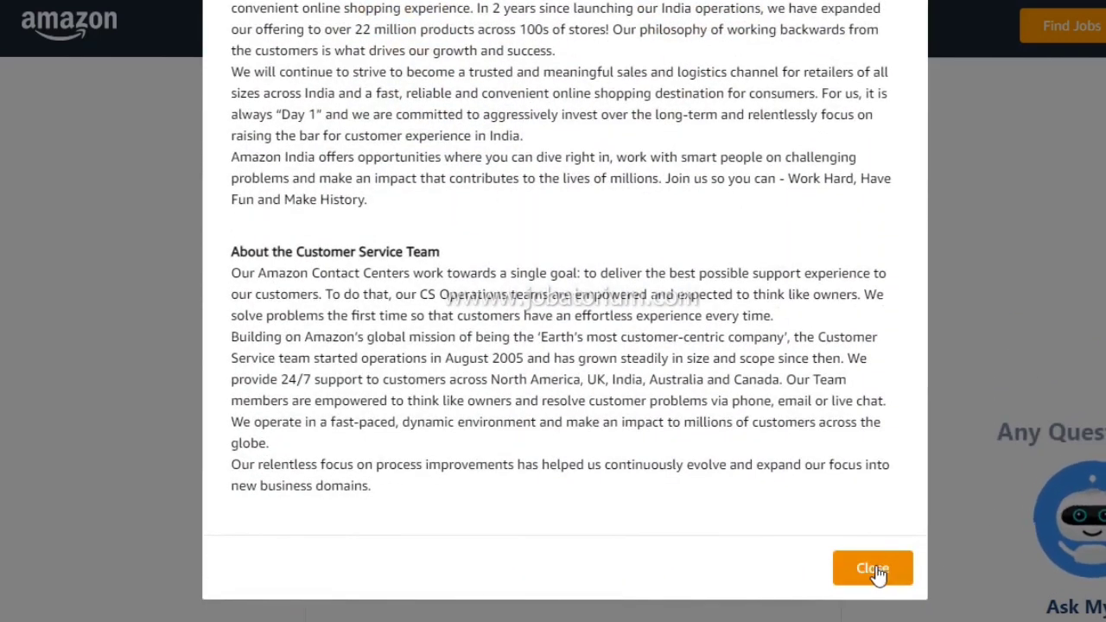
click(898, 572)
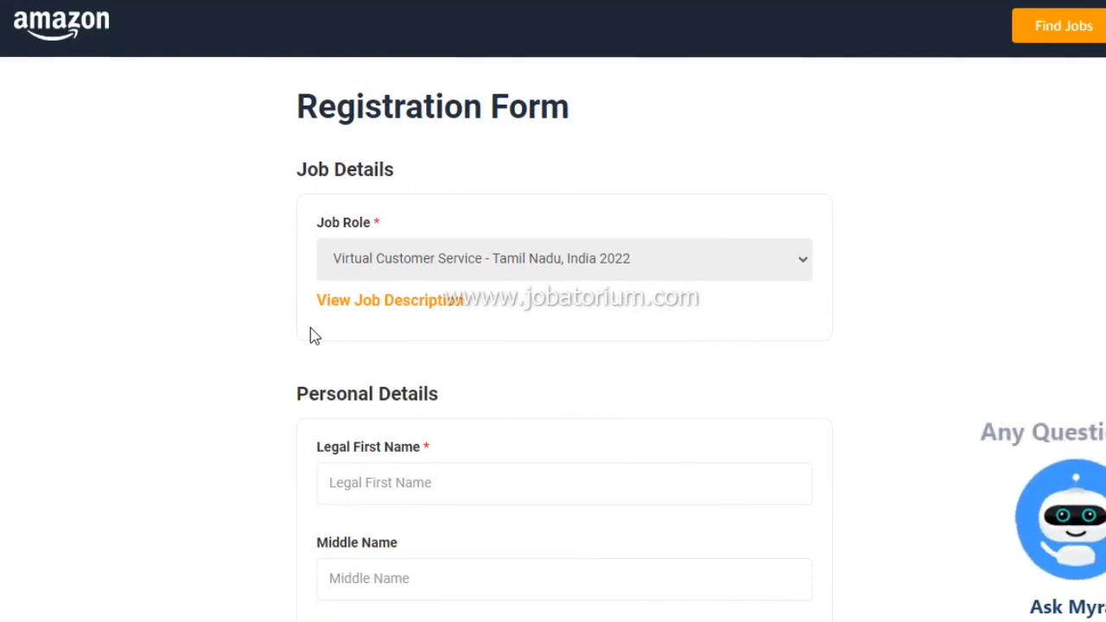
Examine the Personal Details fields of the registration form, from legal first name through mobile number, date of birth and gender
scroll(310, 328, down, 1)
scroll(310, 328, down, 3)
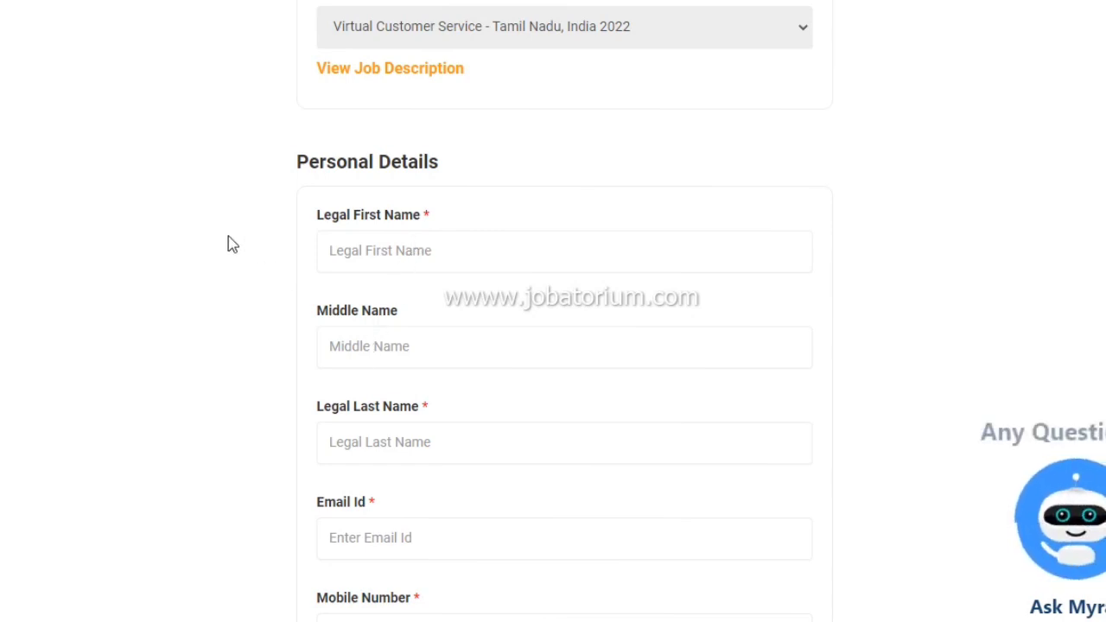
scroll(227, 245, down, 4)
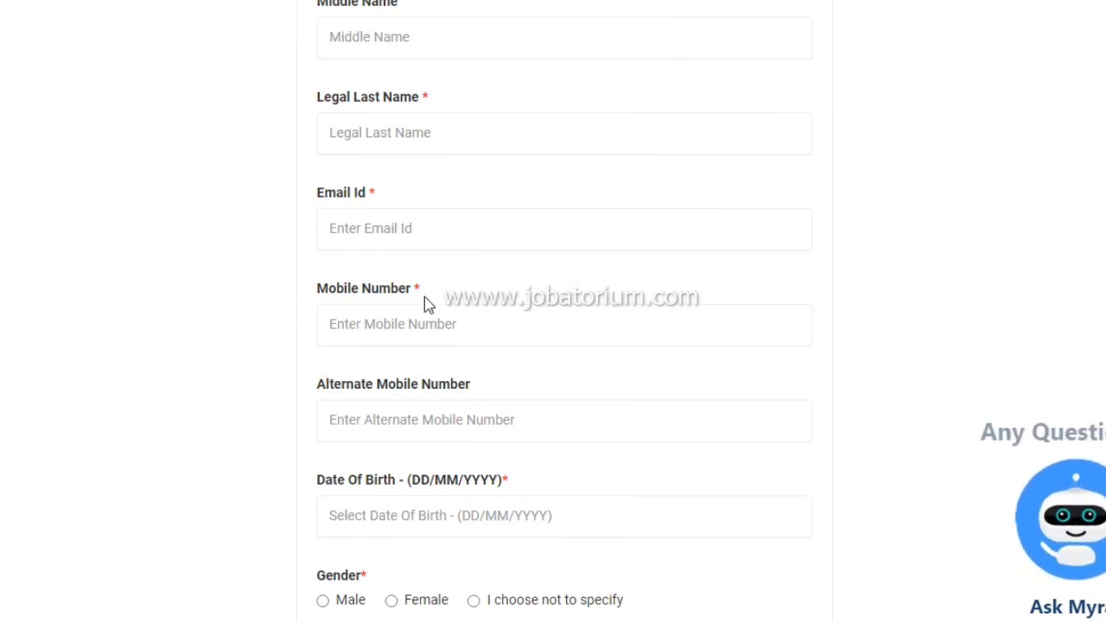
click(423, 323)
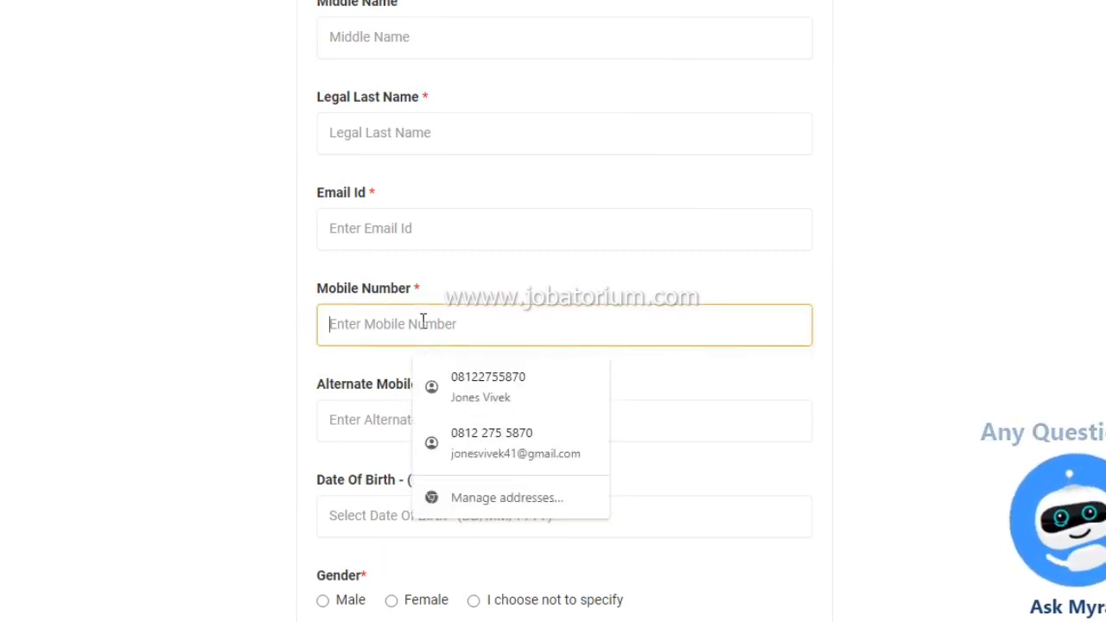
click(377, 218)
click(255, 295)
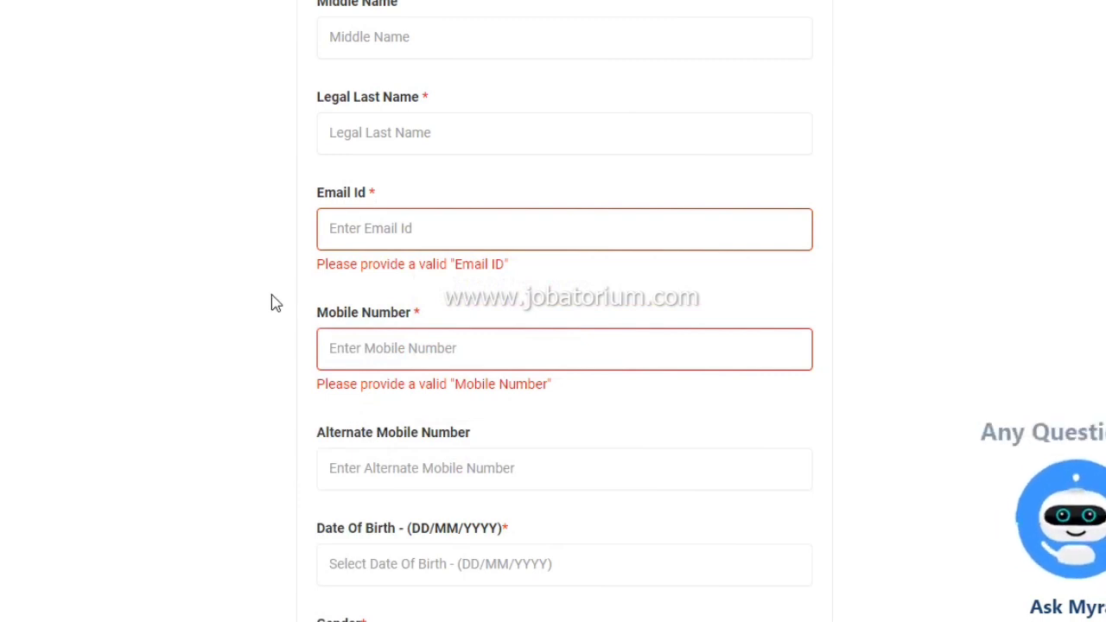
scroll(271, 301, down, 2)
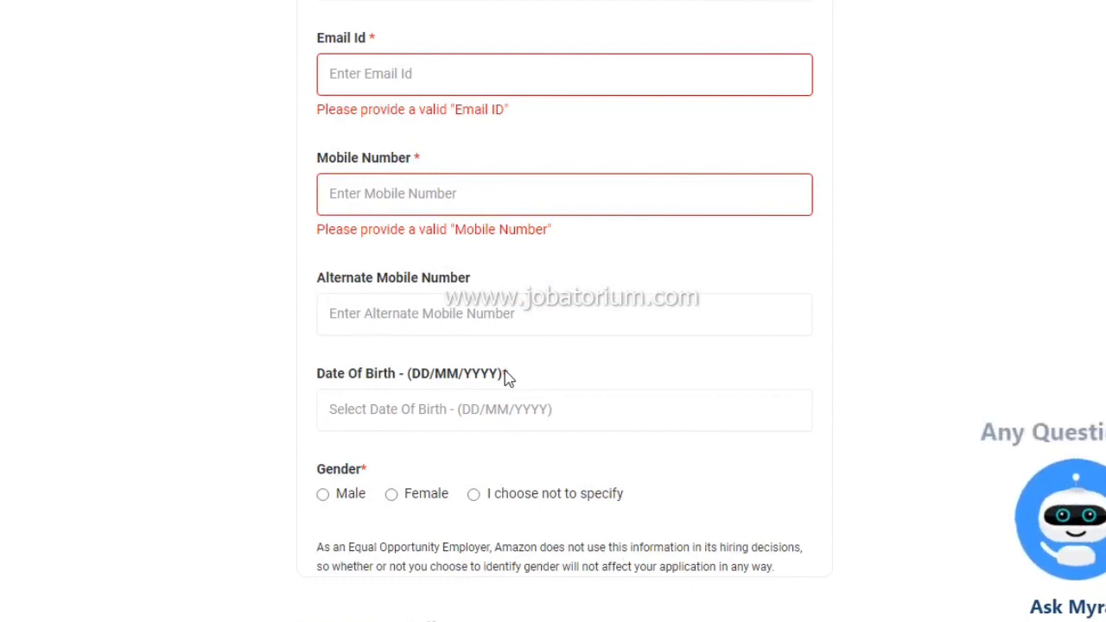
drag(511, 372, 505, 369)
click(241, 347)
scroll(241, 346, down, 1)
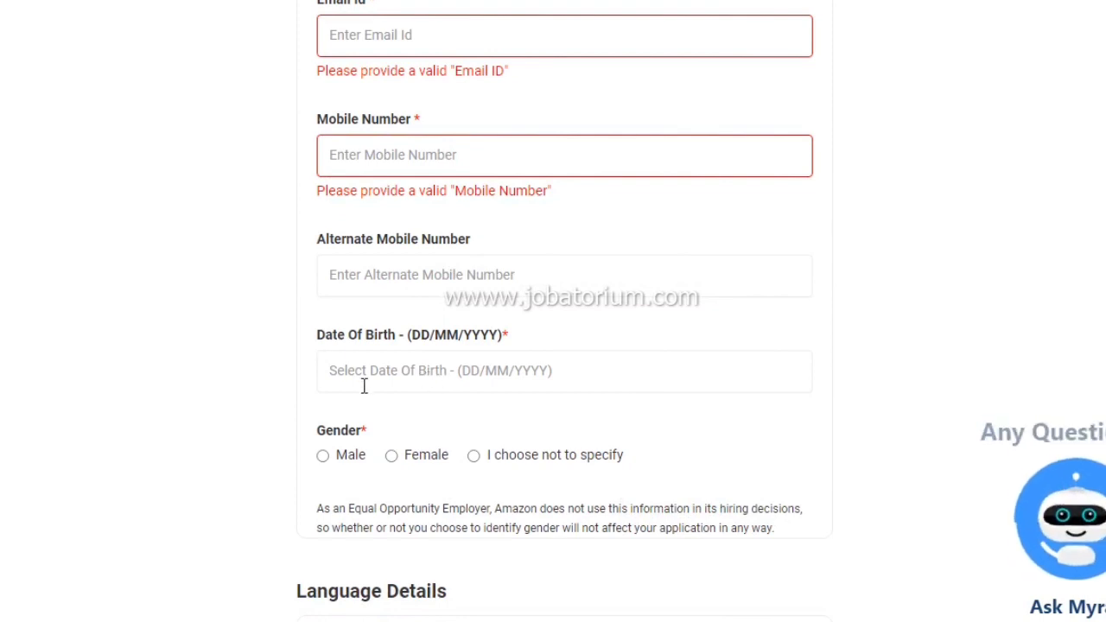
Review the Language Details fields and the answer choices for voluntary self-identification of disability, leaving them unanswered
scroll(363, 386, down, 5)
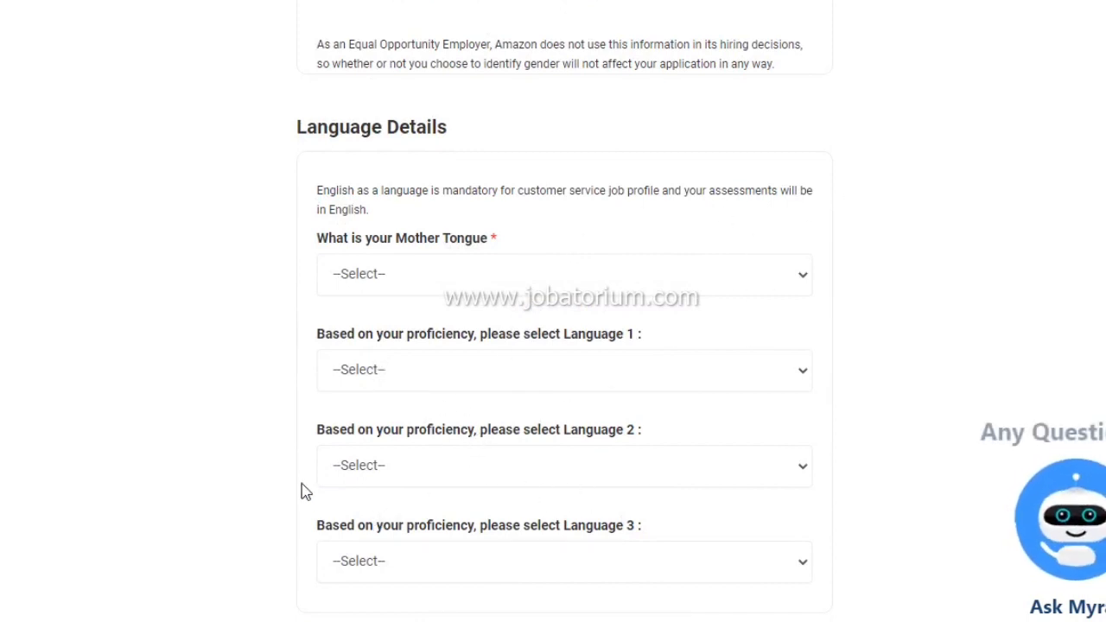
scroll(260, 423, down, 1)
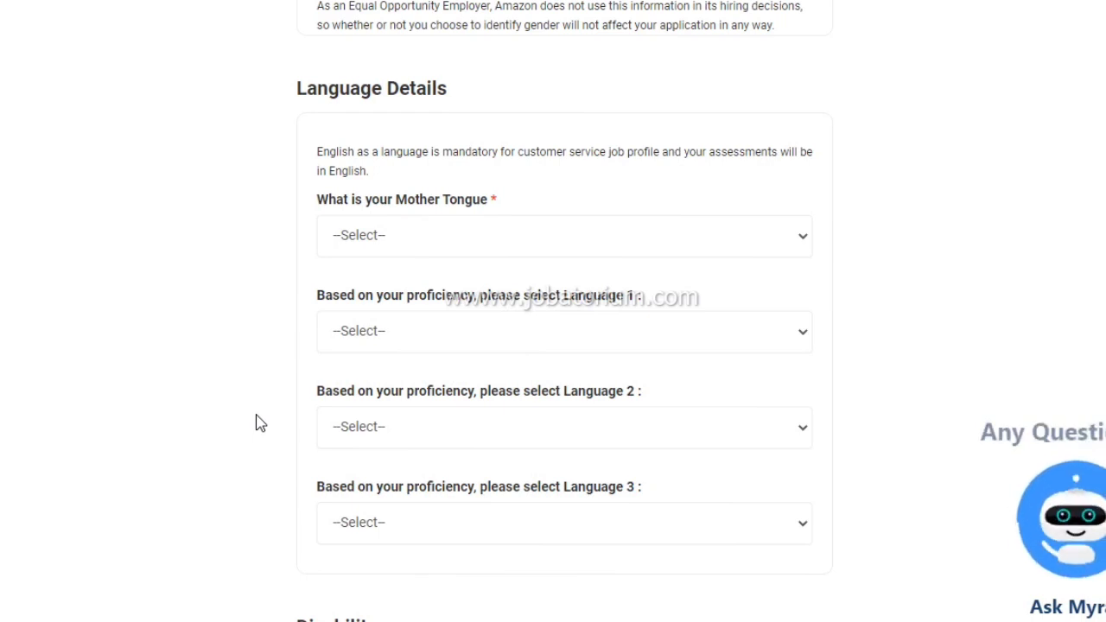
scroll(256, 423, down, 1)
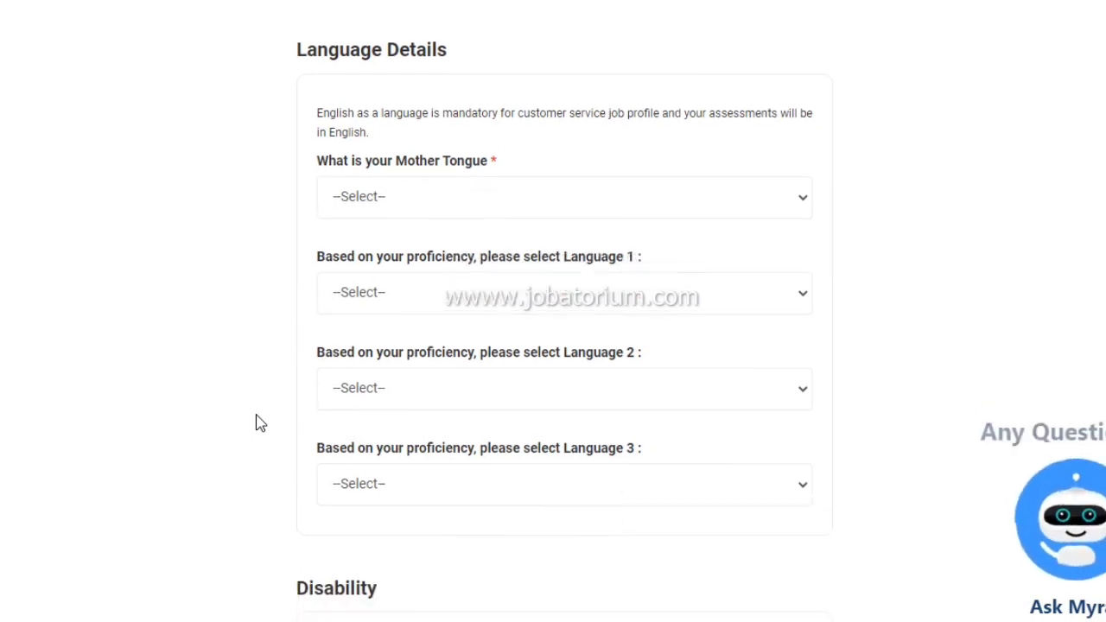
scroll(255, 423, down, 3)
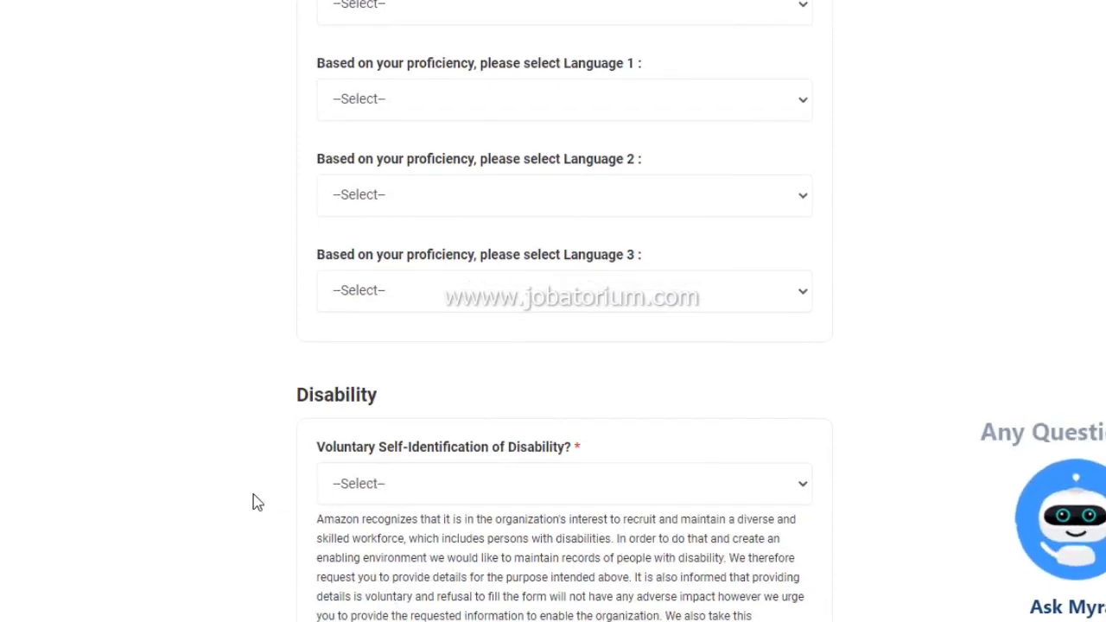
scroll(256, 502, down, 5)
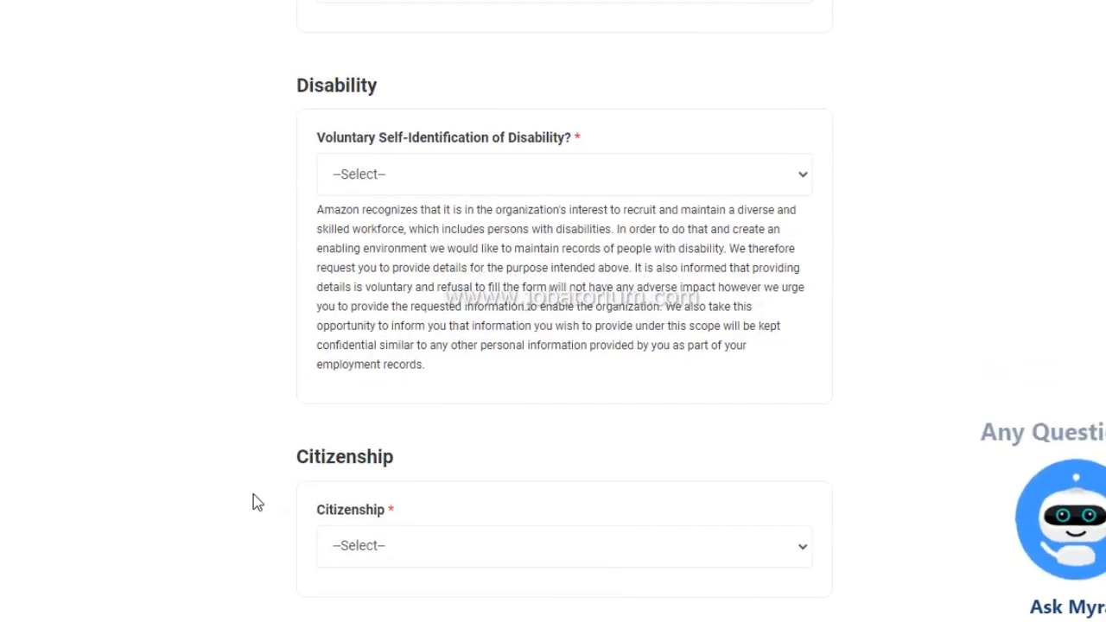
click(595, 188)
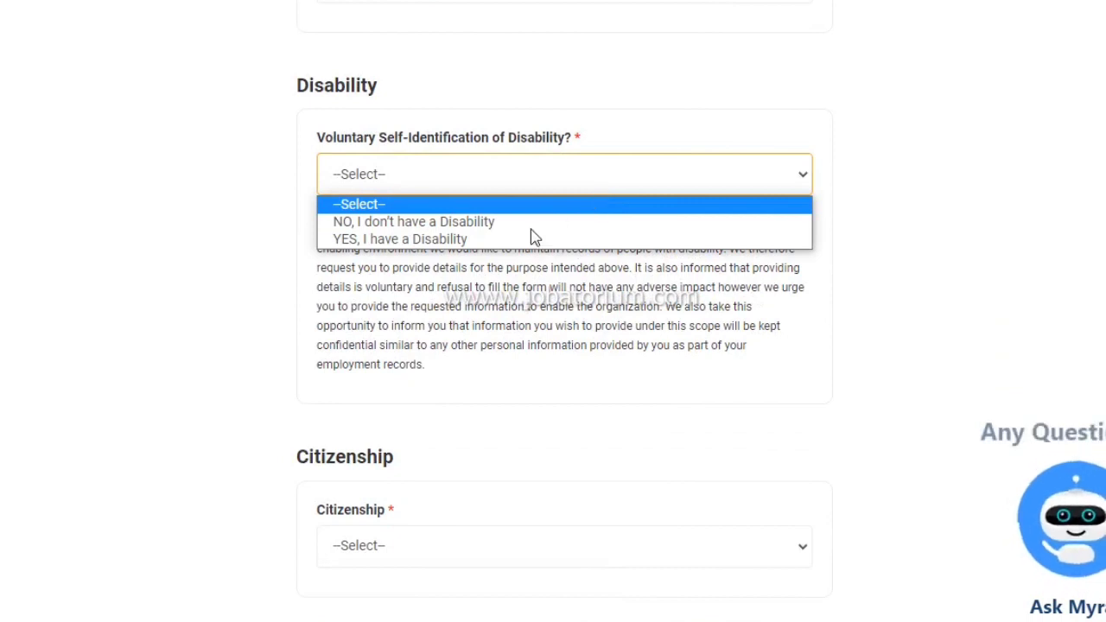
click(171, 291)
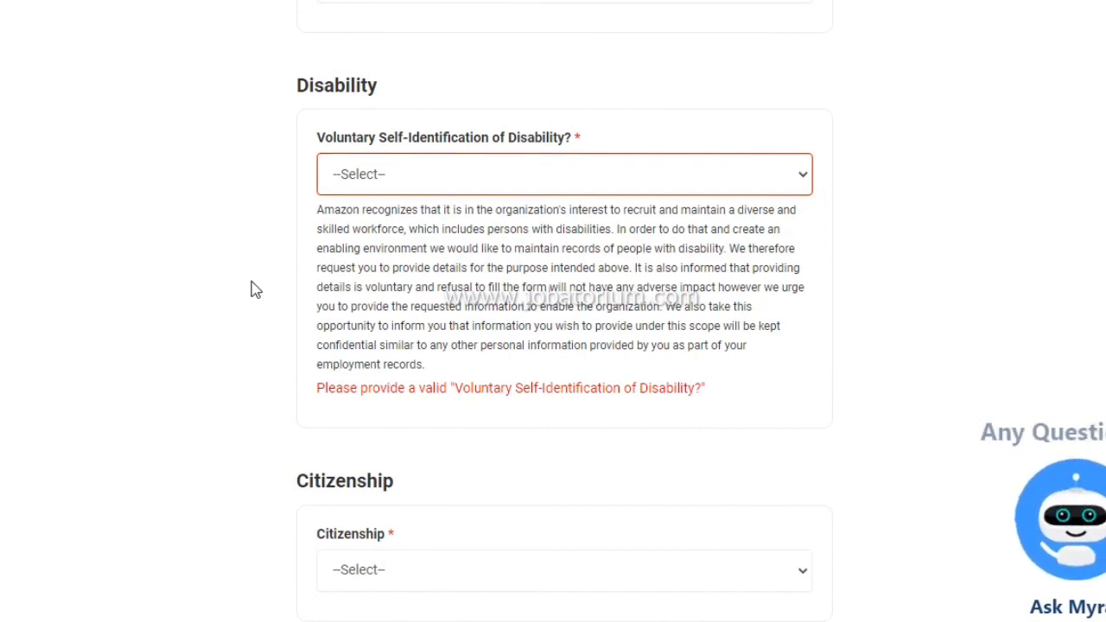
Review the citizenship and address fields and the answer choices for currently residing in the job location, without choosing one
scroll(256, 290, down, 5)
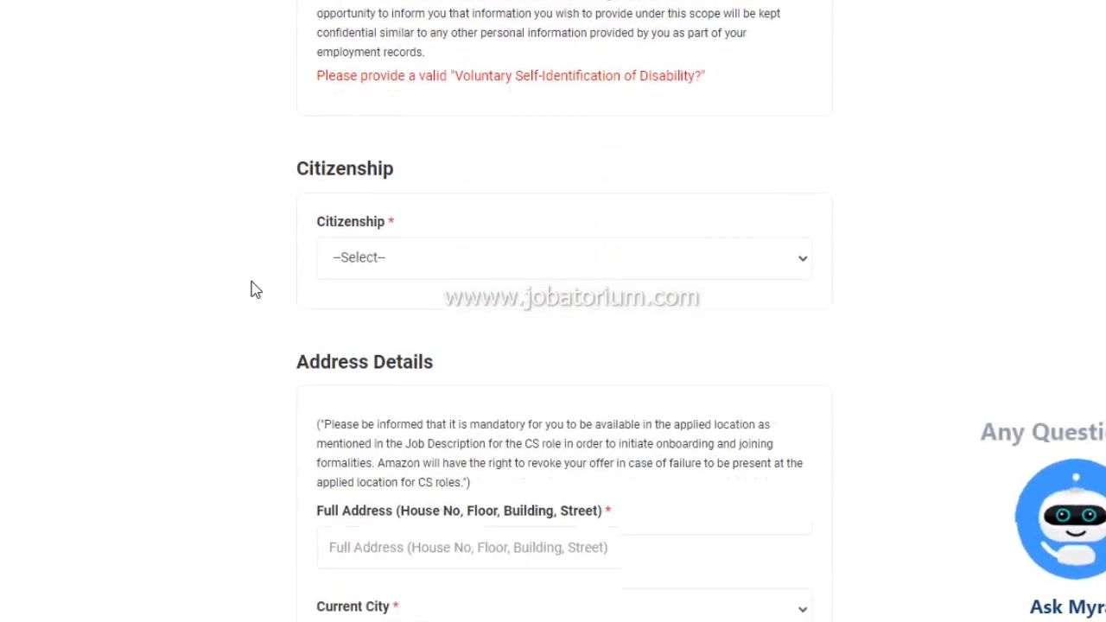
scroll(255, 290, down, 1)
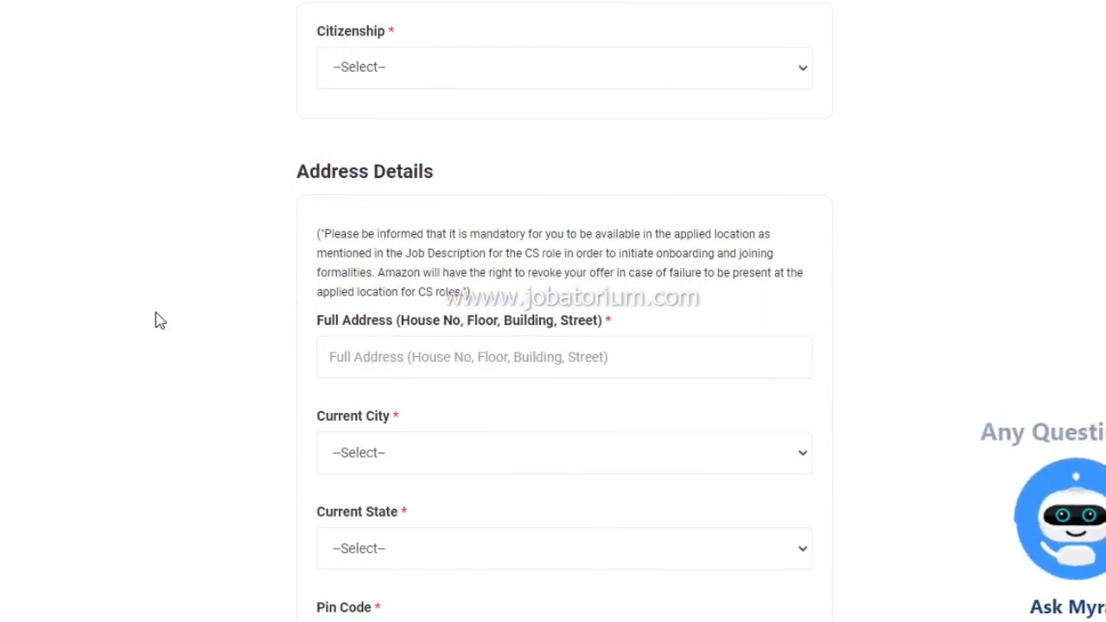
scroll(155, 320, down, 5)
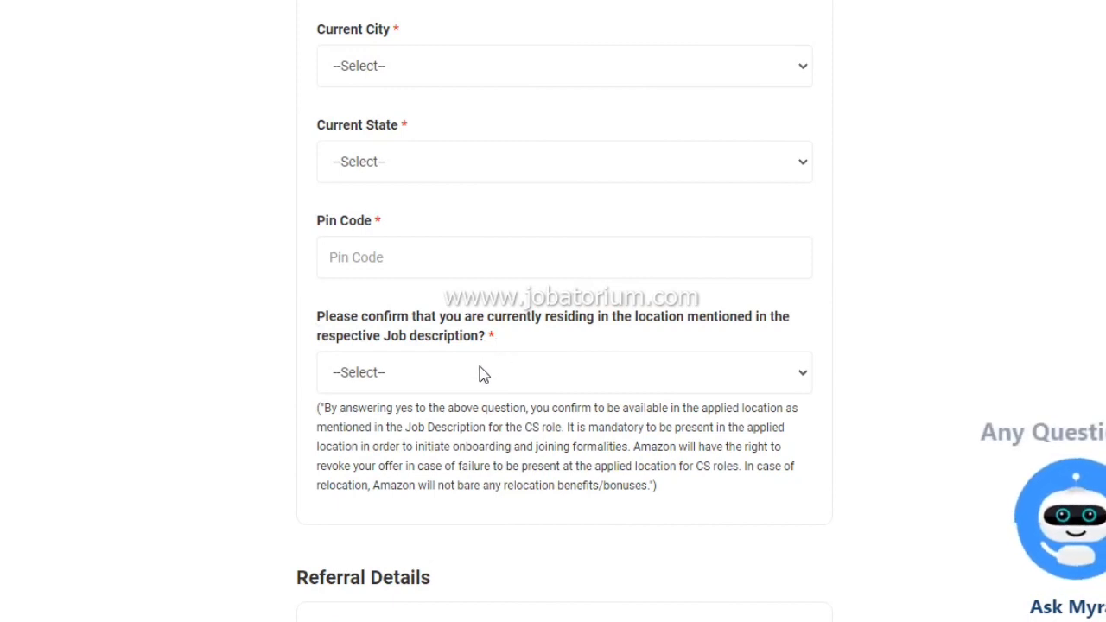
click(479, 368)
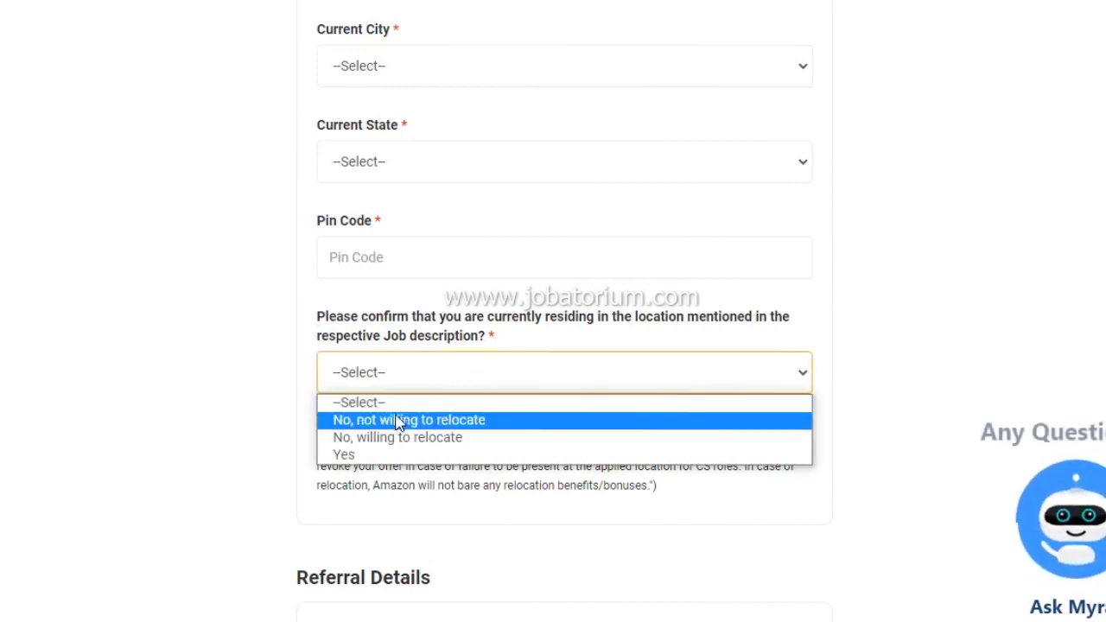
click(278, 359)
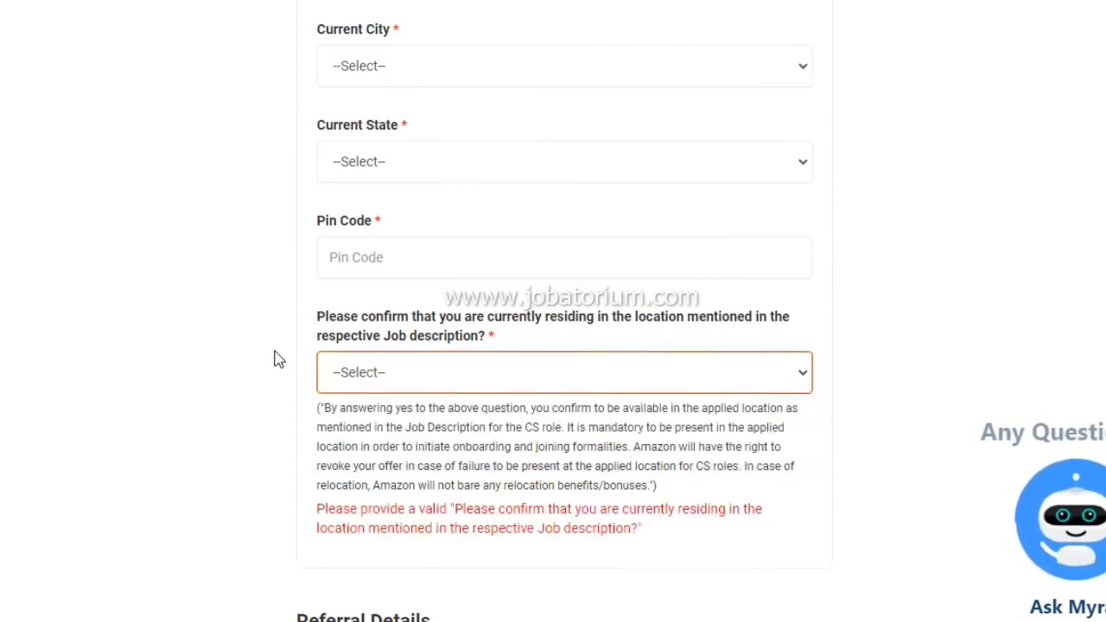
Review the Referral Details fields and the available Education Type options without choosing one
scroll(278, 359, down, 1)
scroll(278, 360, down, 6)
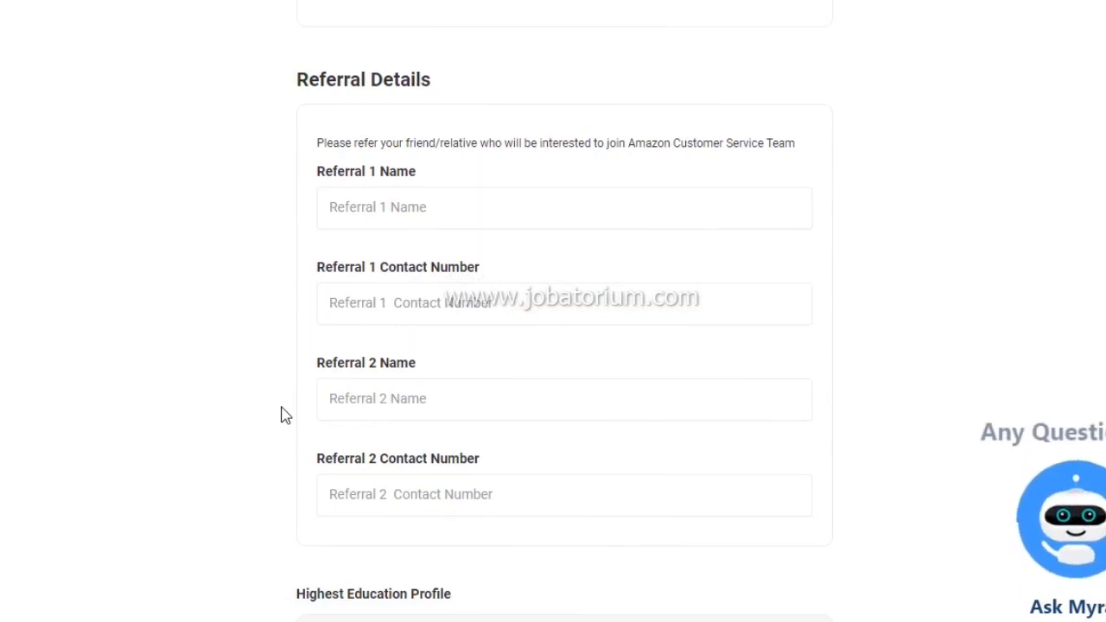
scroll(285, 415, down, 4)
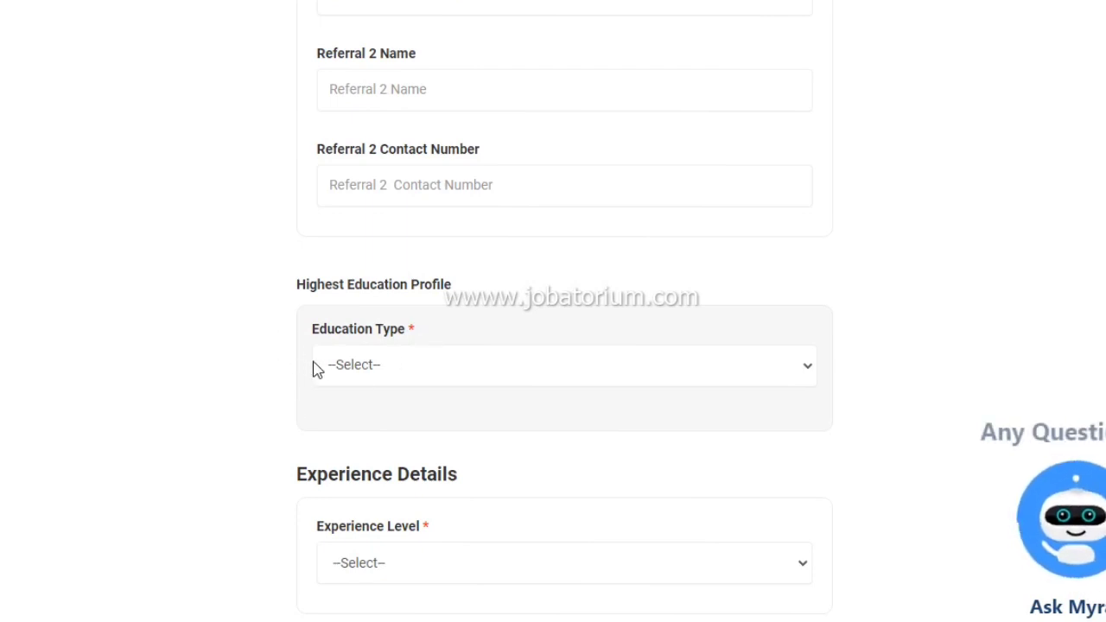
click(337, 371)
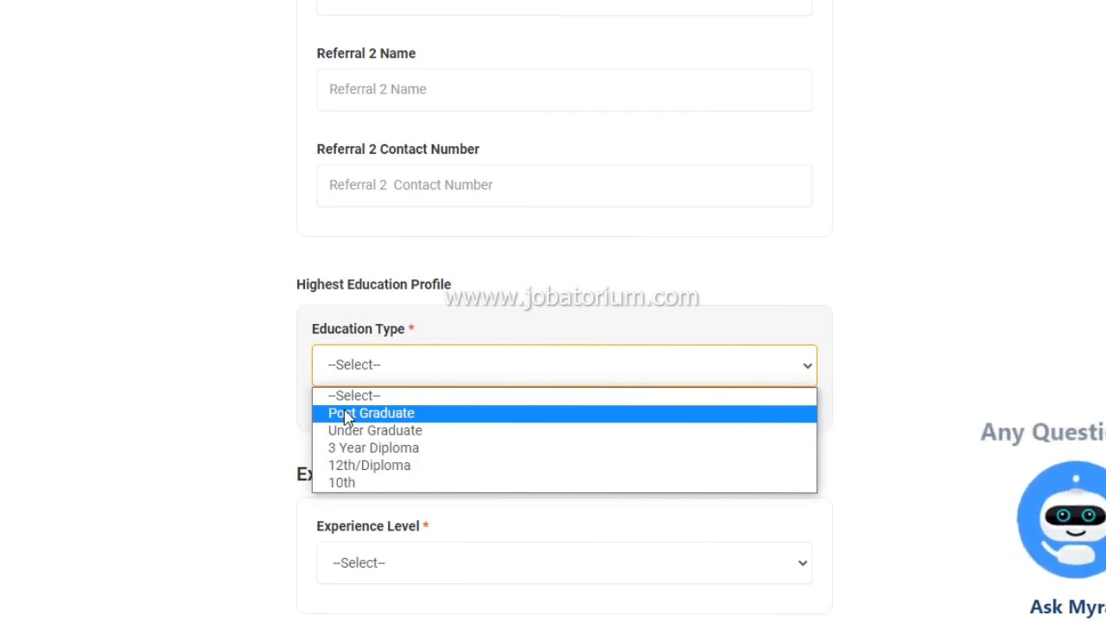
click(292, 407)
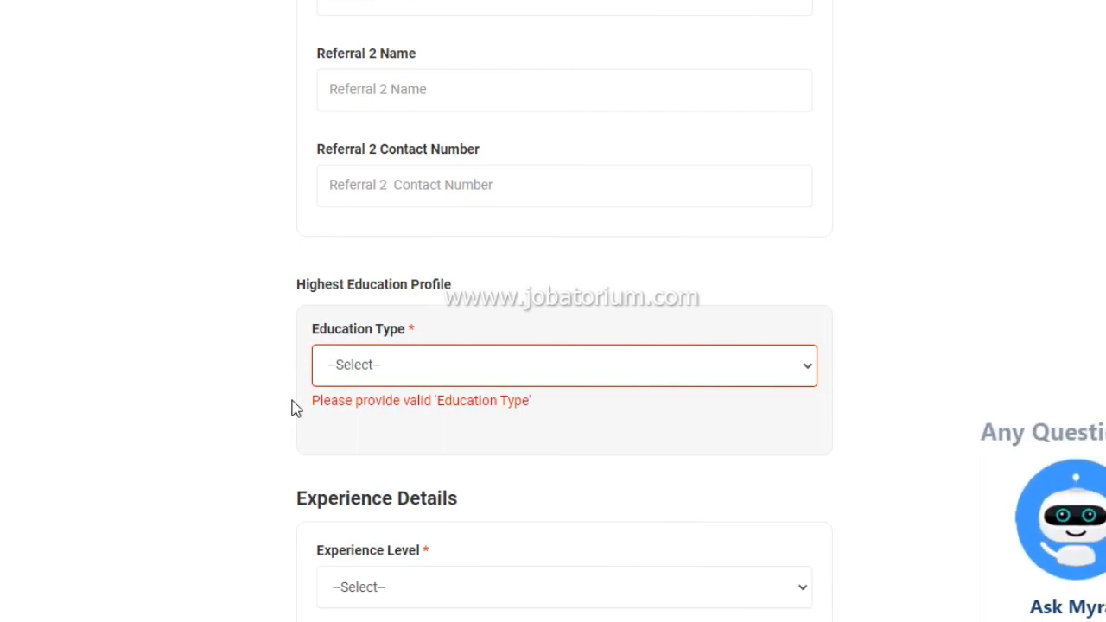
Set the Experience Level to Experienced in the Experience Details section
scroll(292, 408, down, 6)
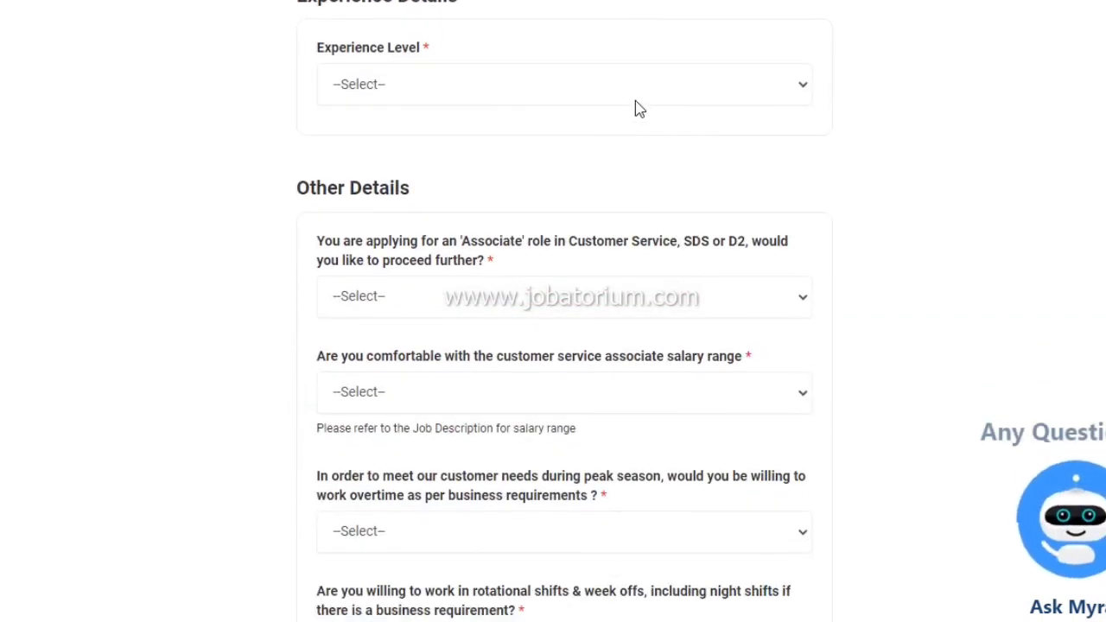
click(635, 102)
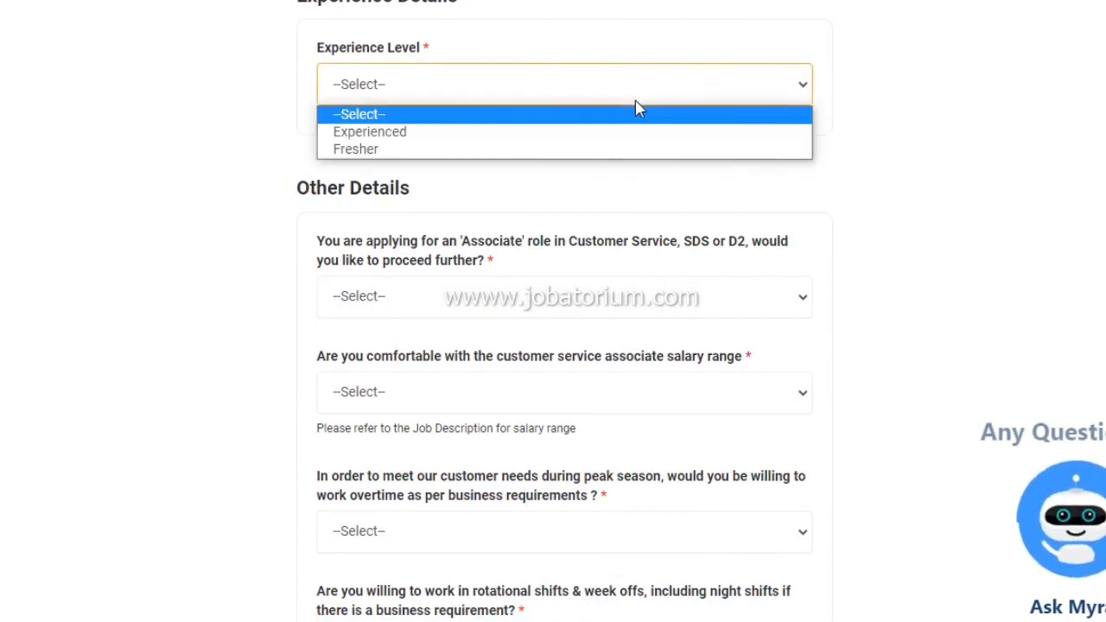
click(507, 152)
click(521, 101)
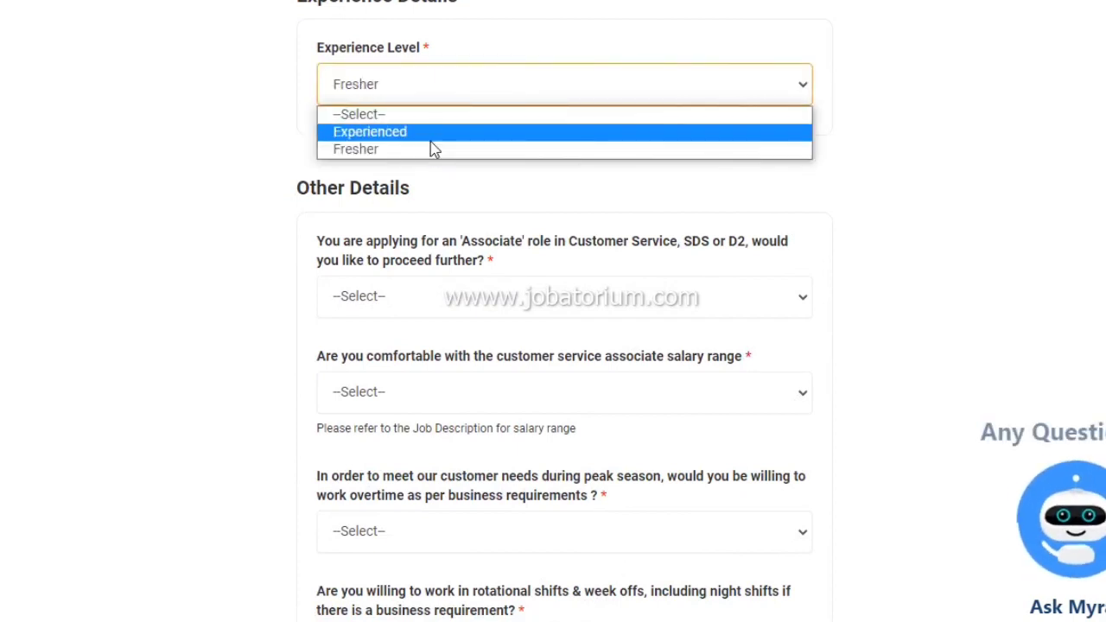
click(431, 136)
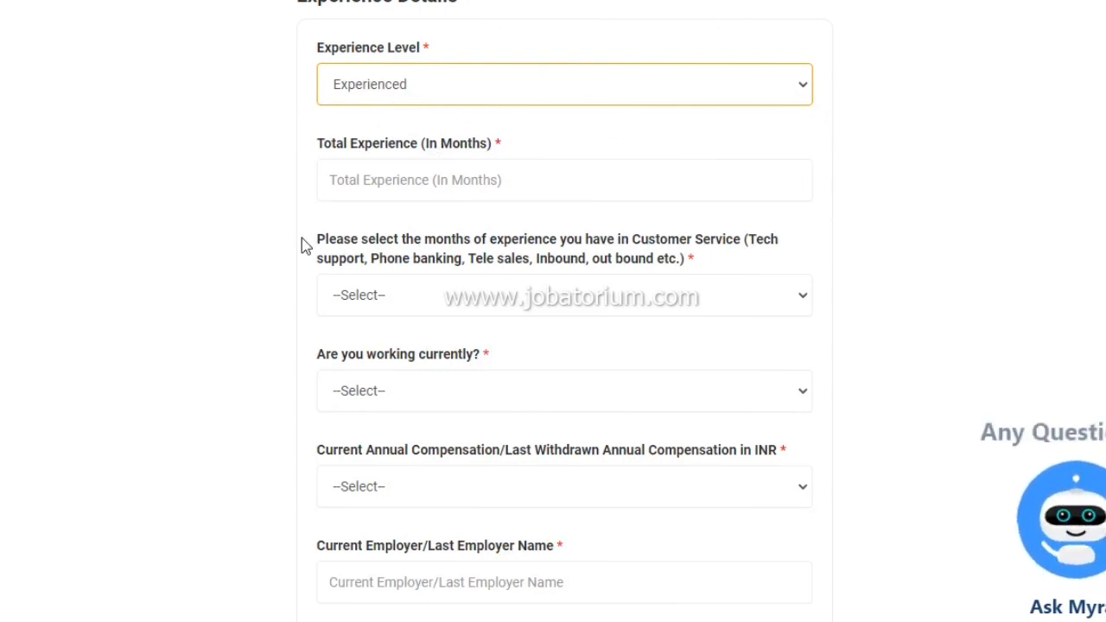
Answer Yes to proceeding further with the 'Associate' role application in the Other Details section
scroll(303, 245, down, 7)
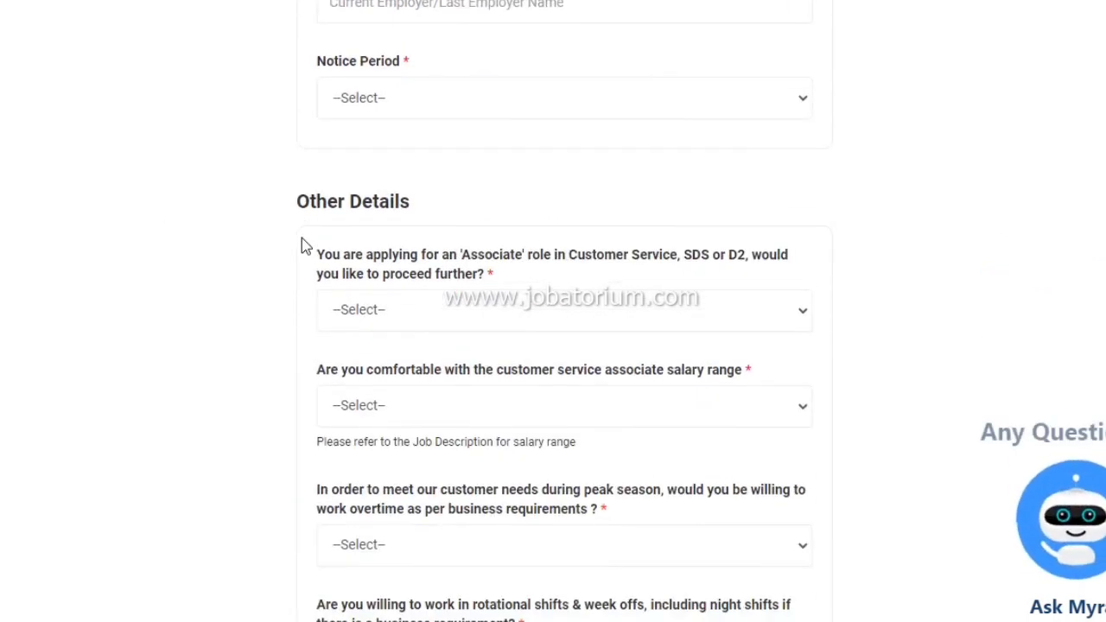
scroll(304, 246, down, 2)
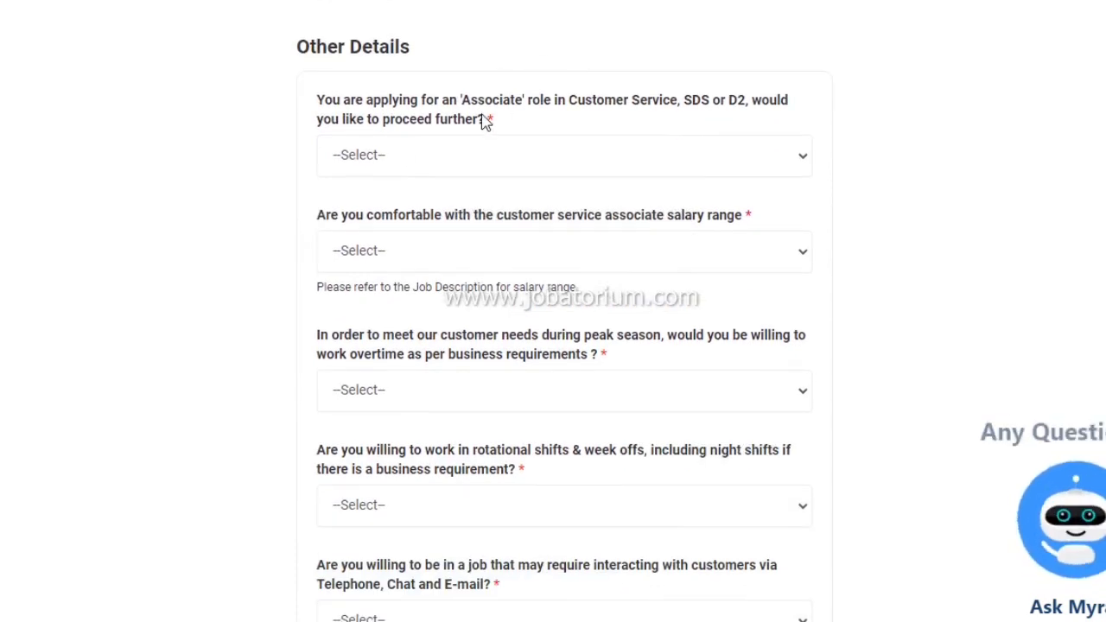
click(436, 163)
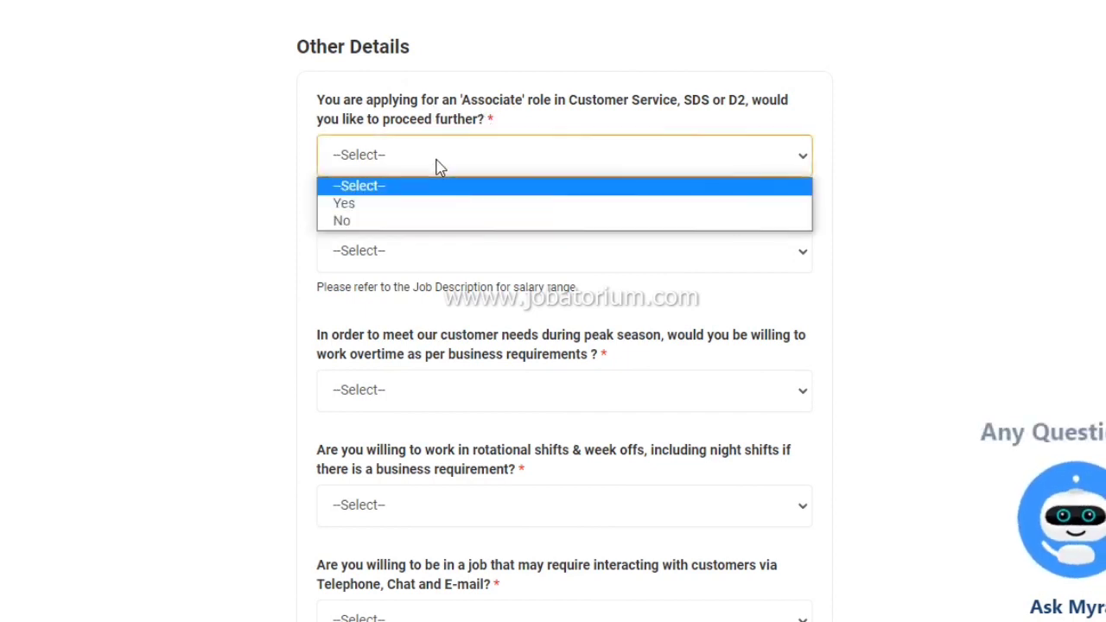
click(381, 209)
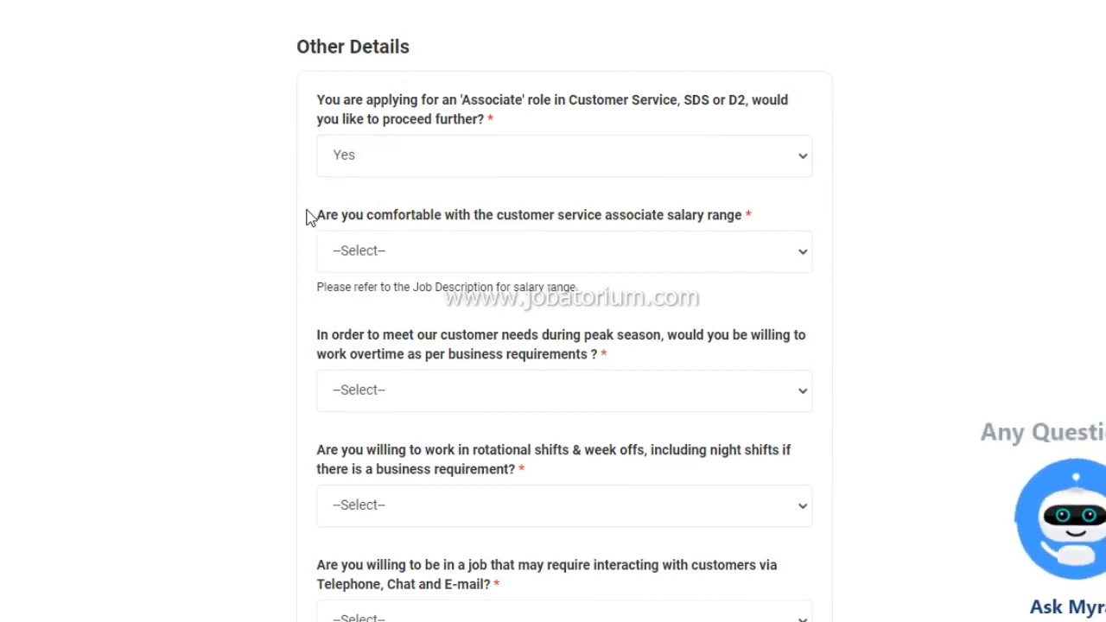
Answer Yes to being comfortable with the associate salary range and to working overtime during peak season
scroll(307, 216, down, 1)
click(475, 210)
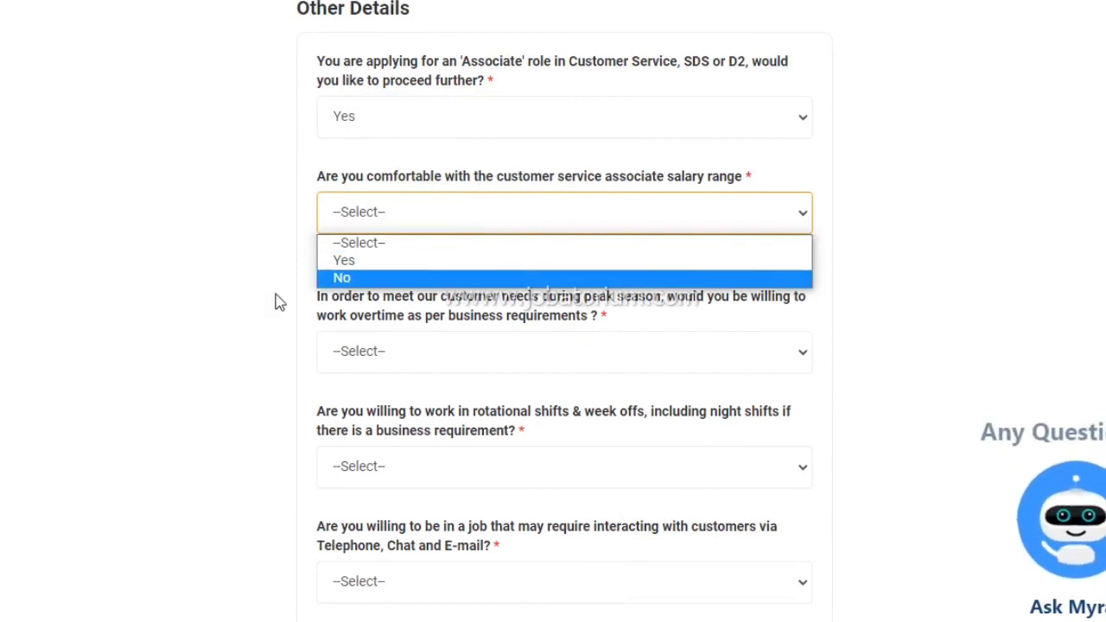
click(325, 262)
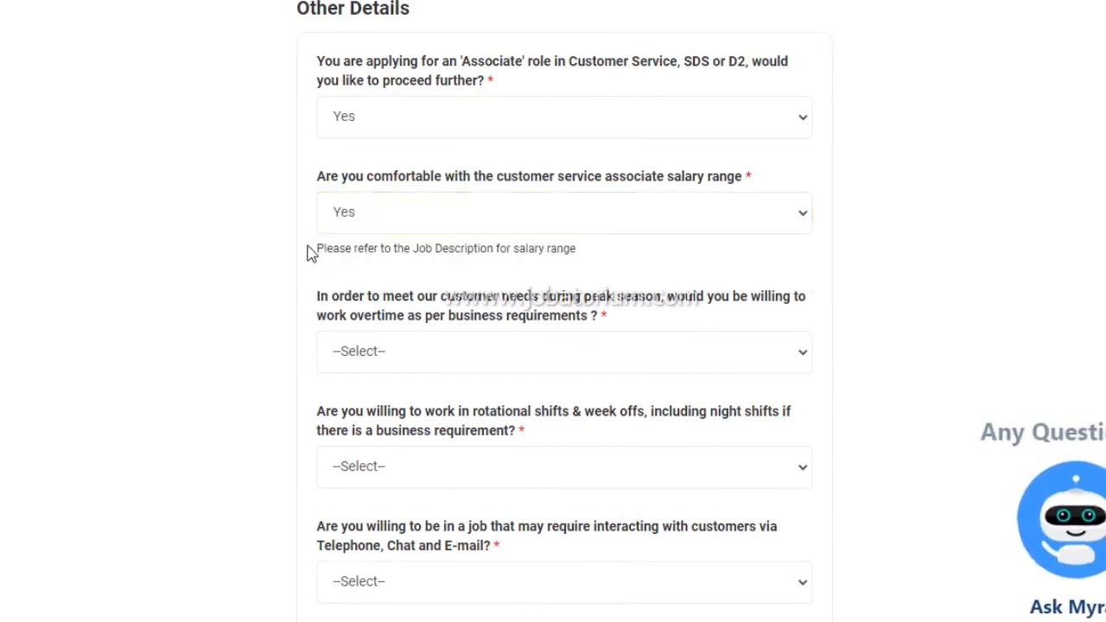
scroll(311, 254, down, 3)
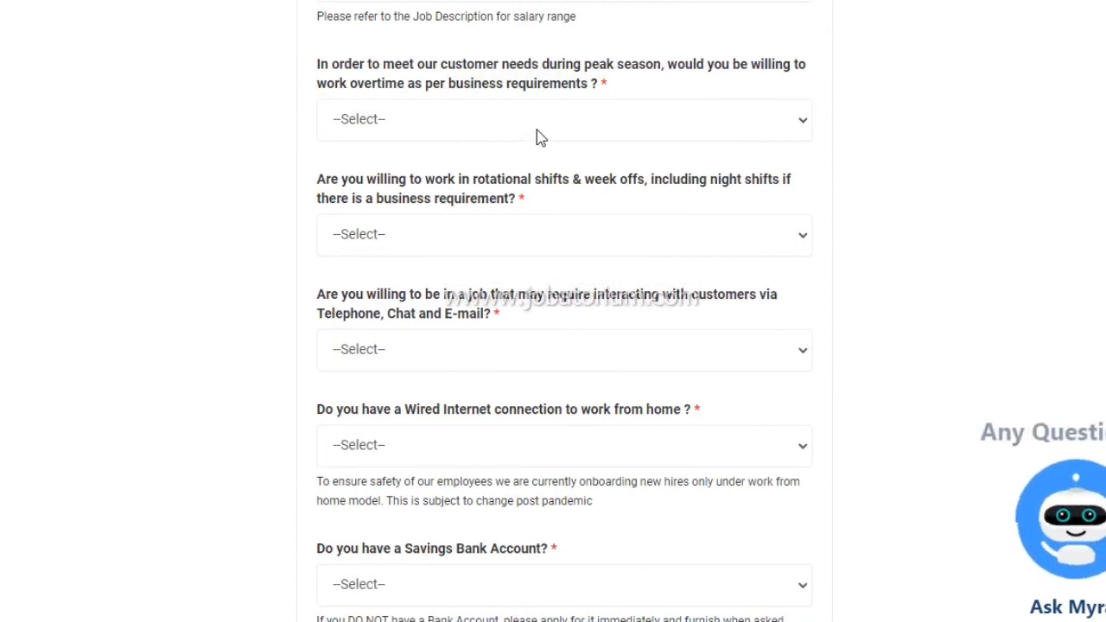
click(518, 131)
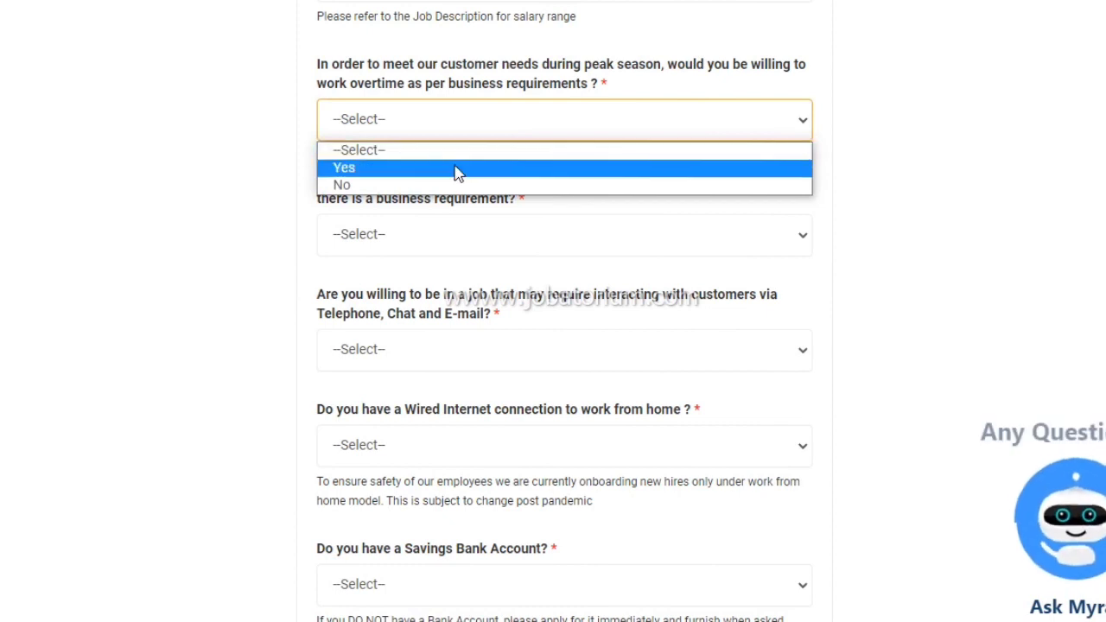
click(458, 173)
Answer Yes to working rotational and night shifts and to interacting with customers via telephone, chat and e-mail
click(430, 248)
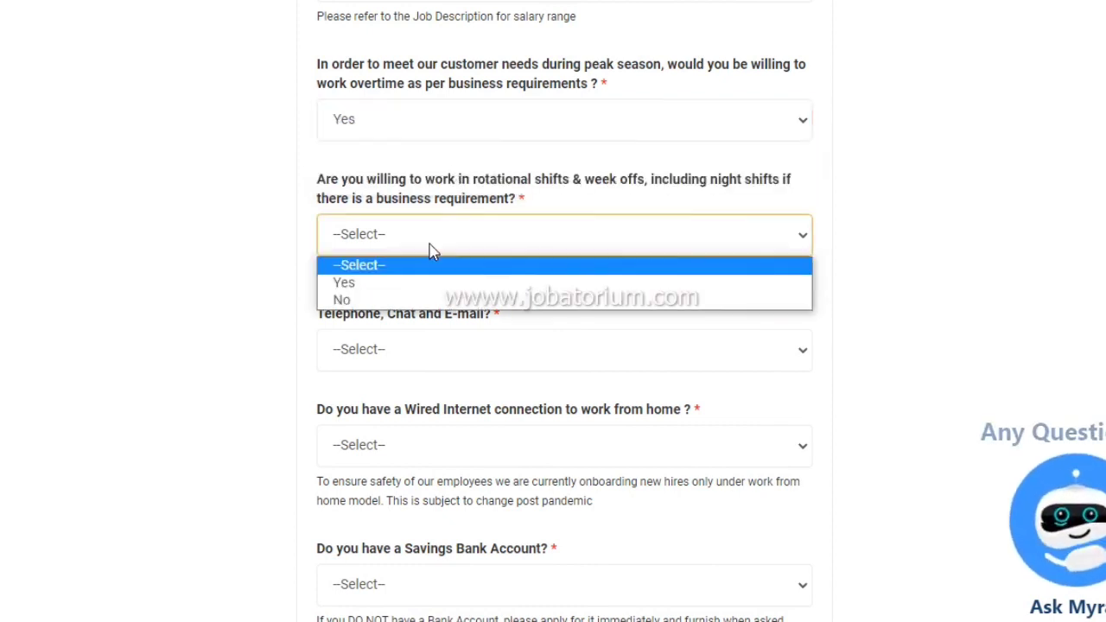
click(398, 288)
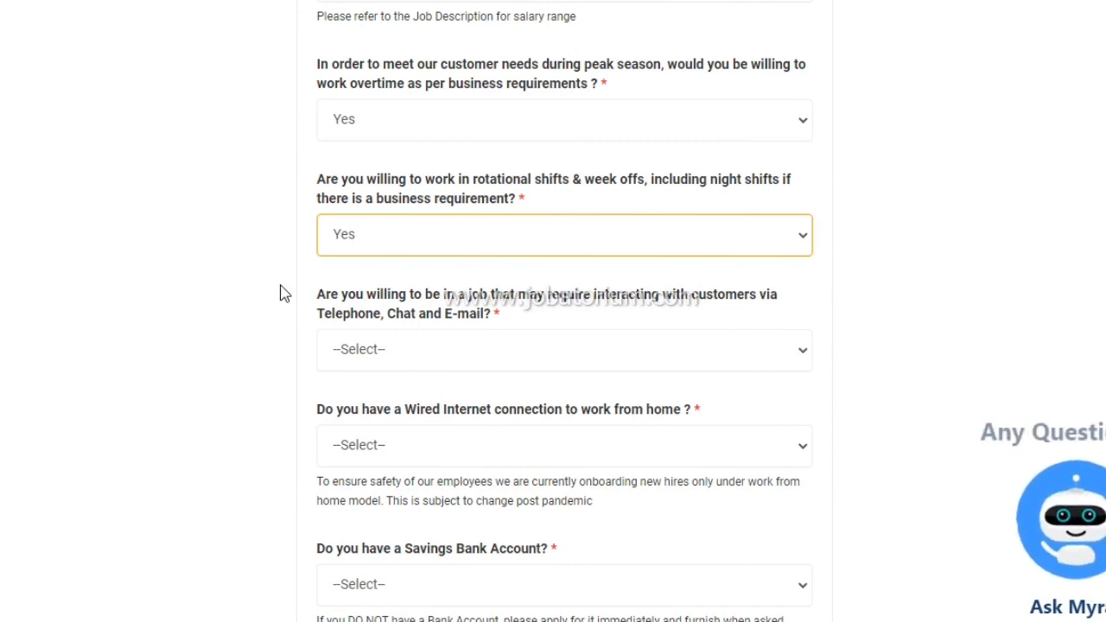
click(399, 361)
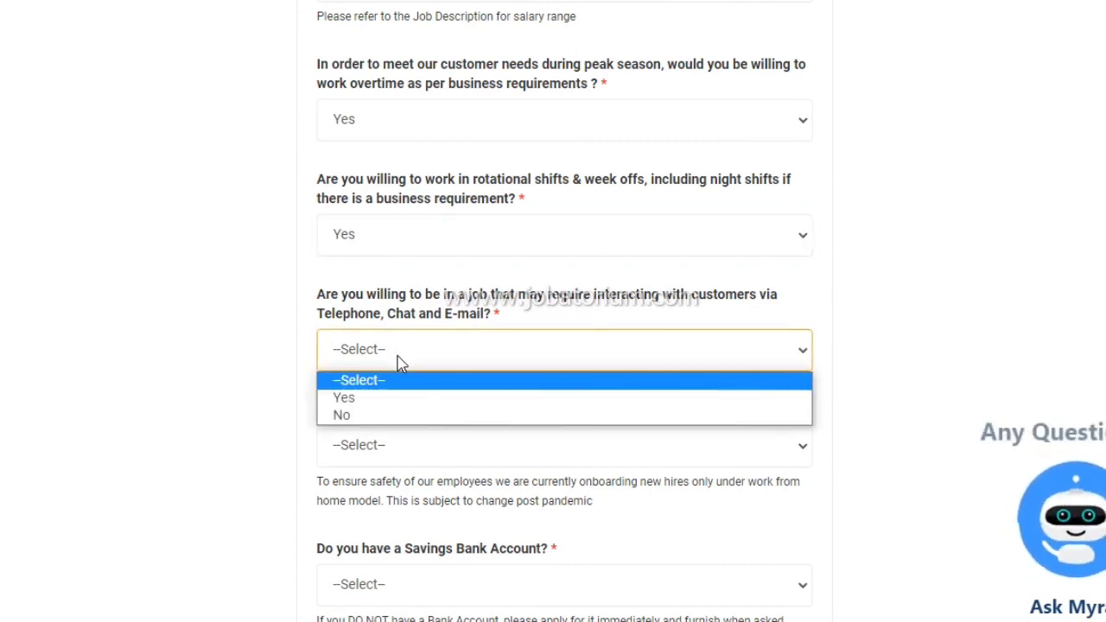
click(350, 398)
Answer Yes to having a wired internet connection for working from home and to having a savings bank account
scroll(296, 397, down, 1)
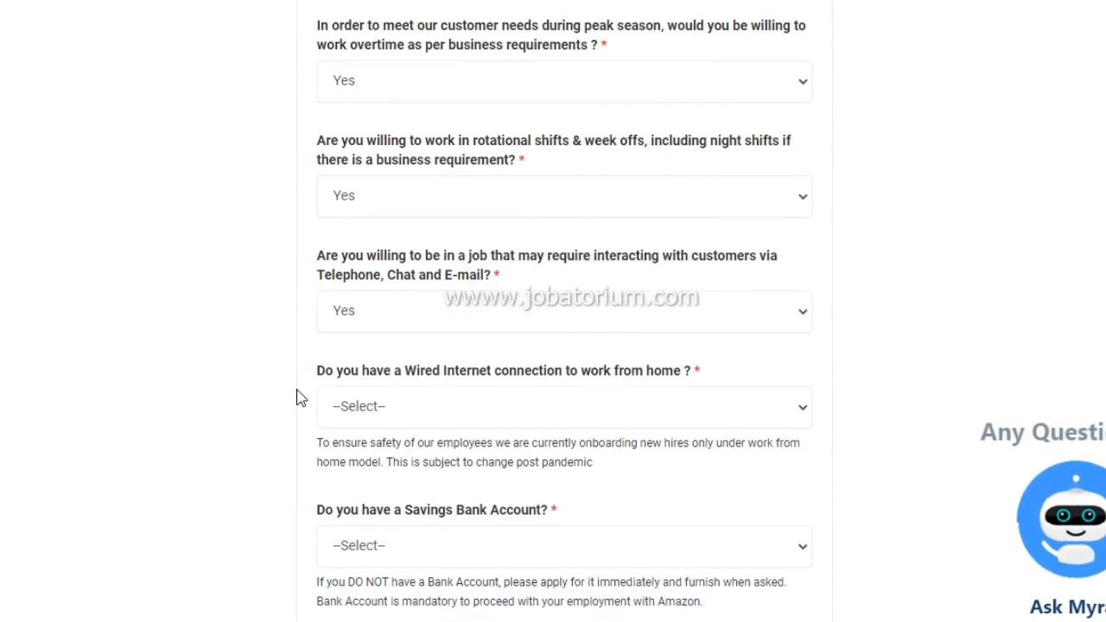
scroll(297, 397, down, 1)
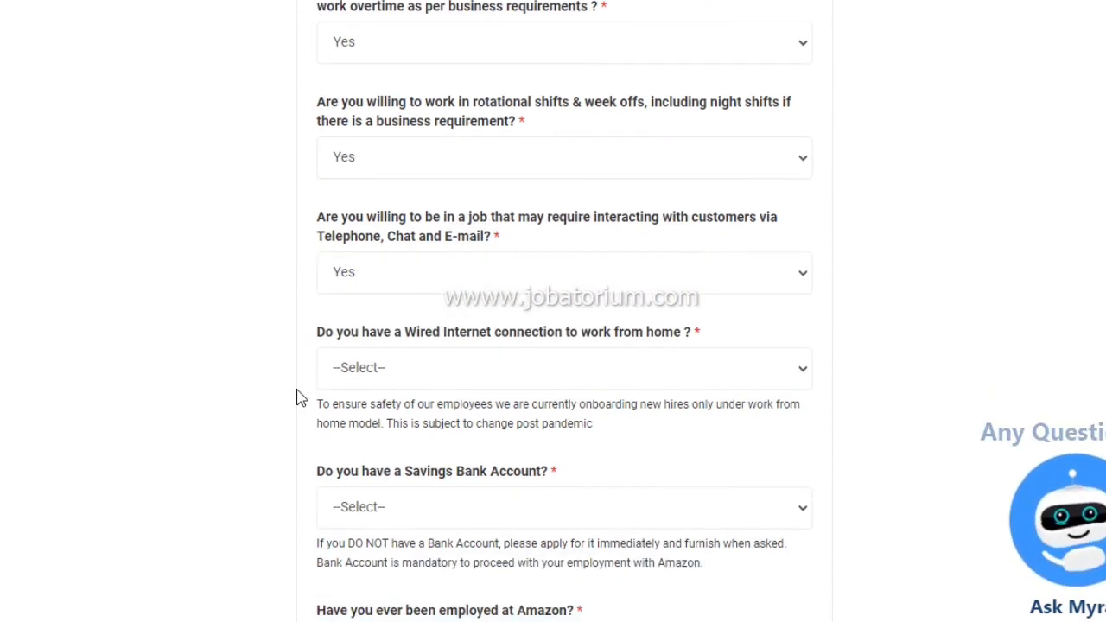
click(394, 365)
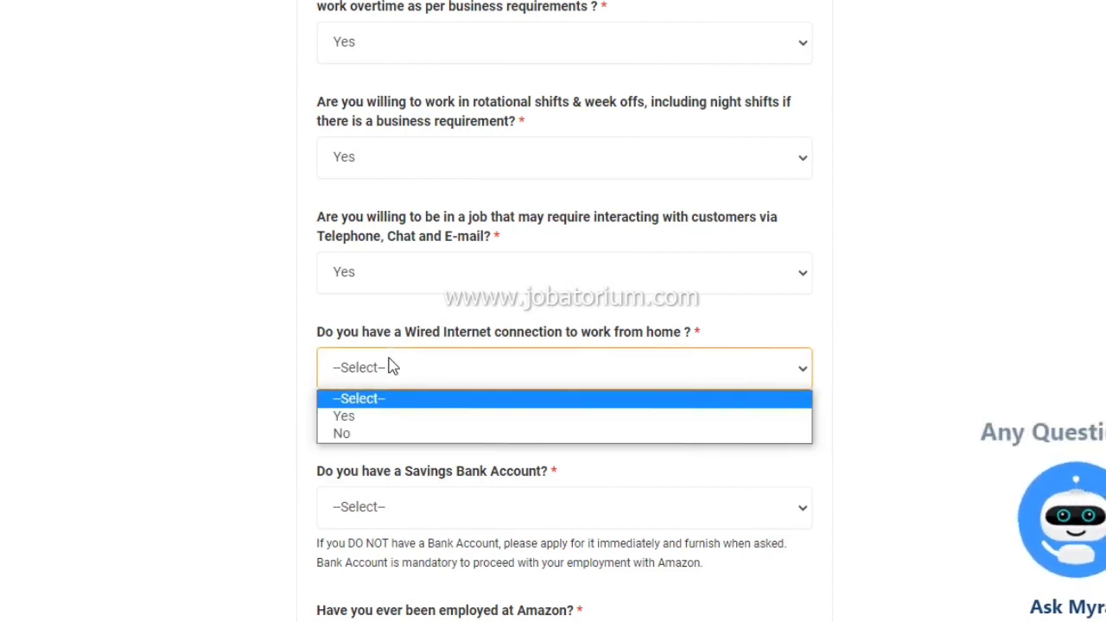
click(342, 418)
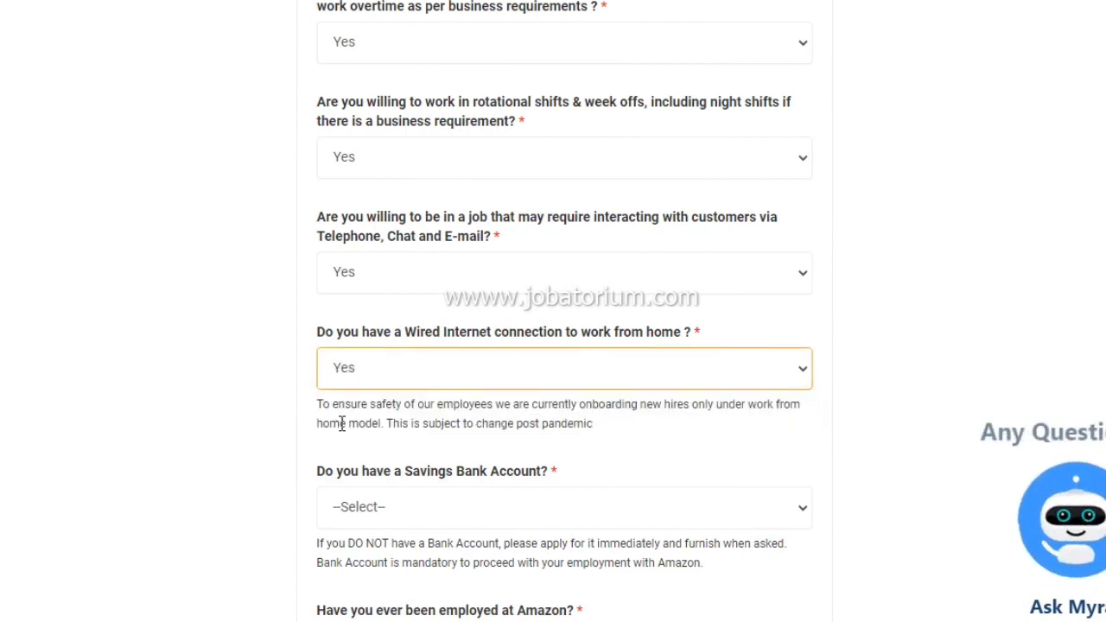
click(129, 370)
scroll(130, 370, down, 4)
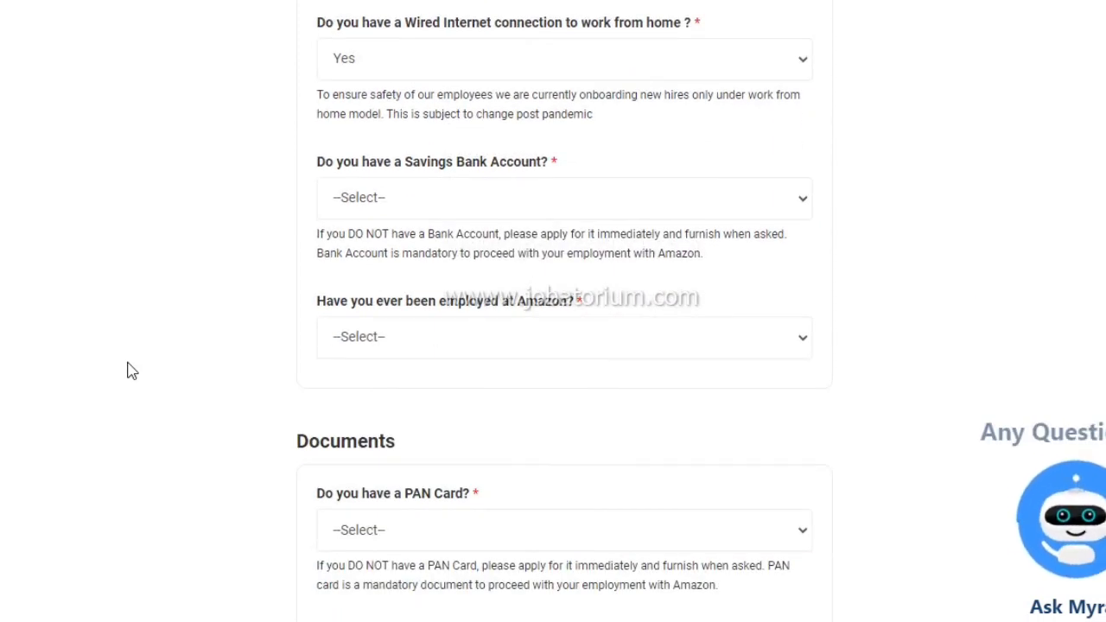
click(531, 212)
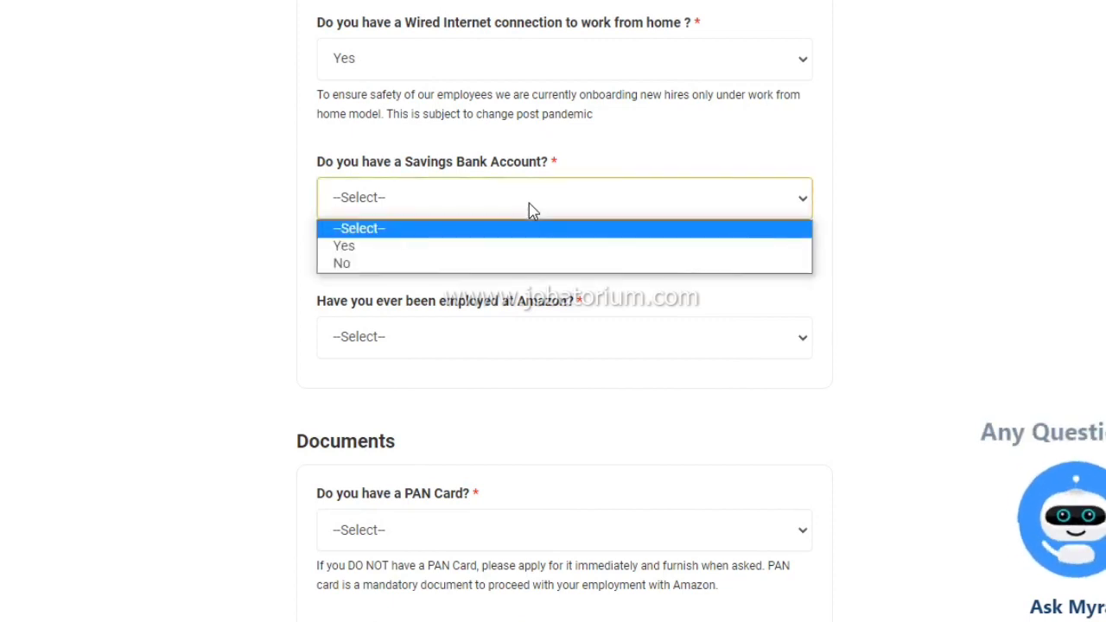
click(432, 246)
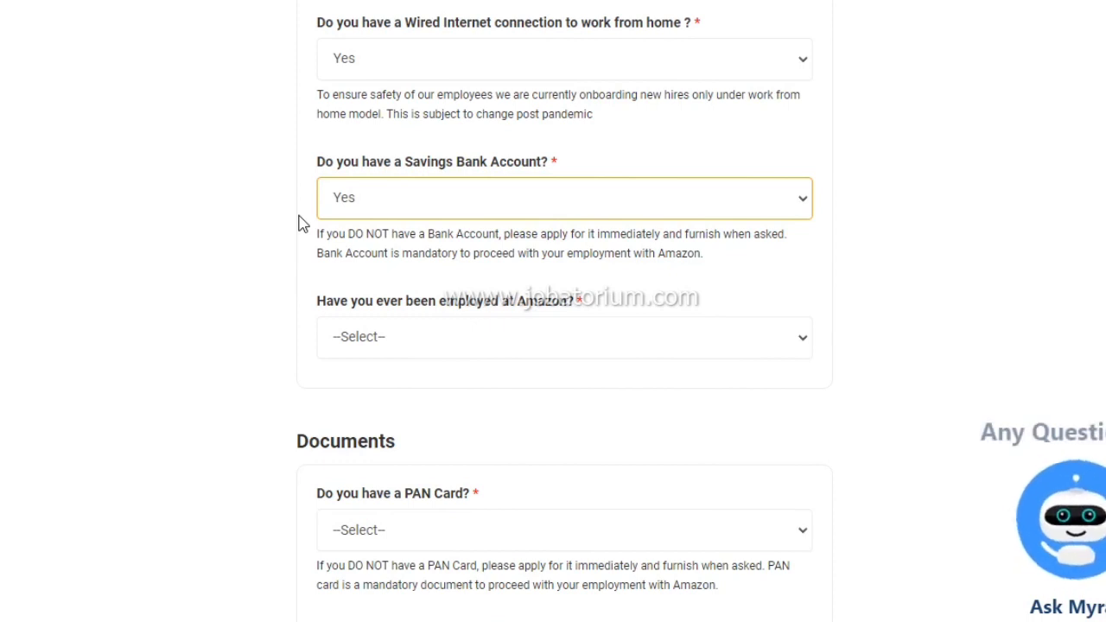
Review the answer choices for previous employment at Amazon without choosing one
click(380, 339)
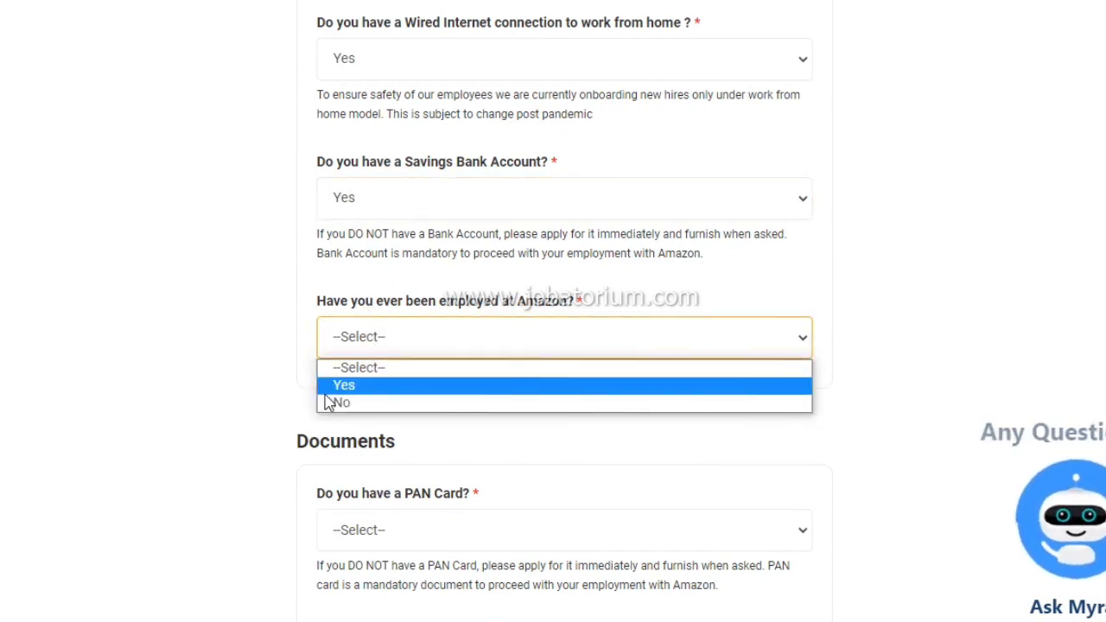
click(273, 359)
scroll(272, 358, down, 1)
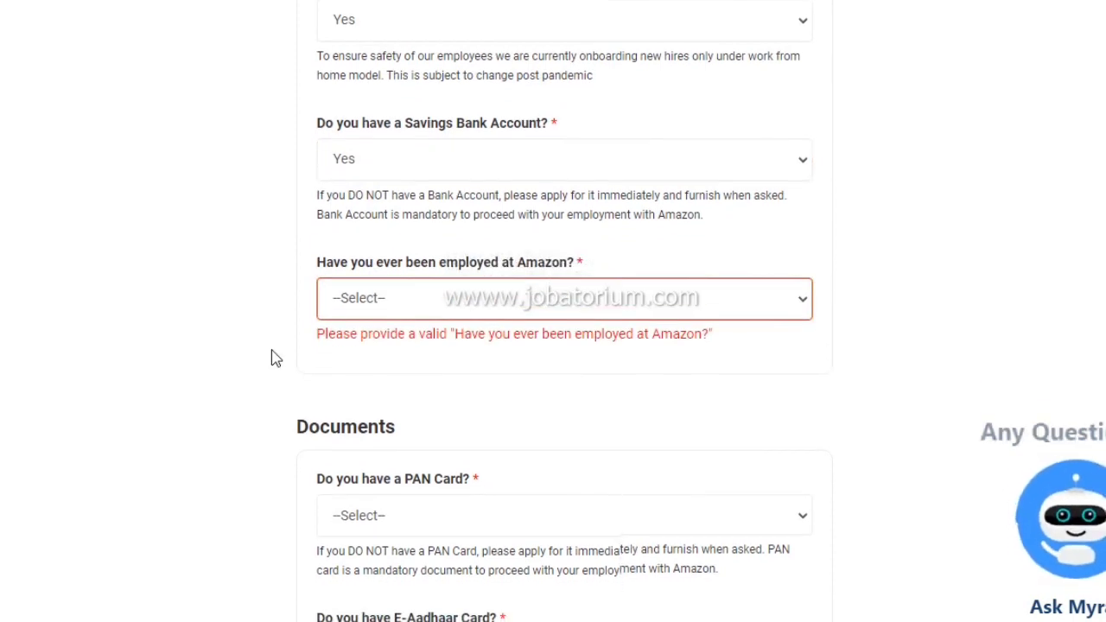
Answer Yes to having a PAN Card in the Documents section, leaving the PAN number and upload fields empty
scroll(272, 357, down, 1)
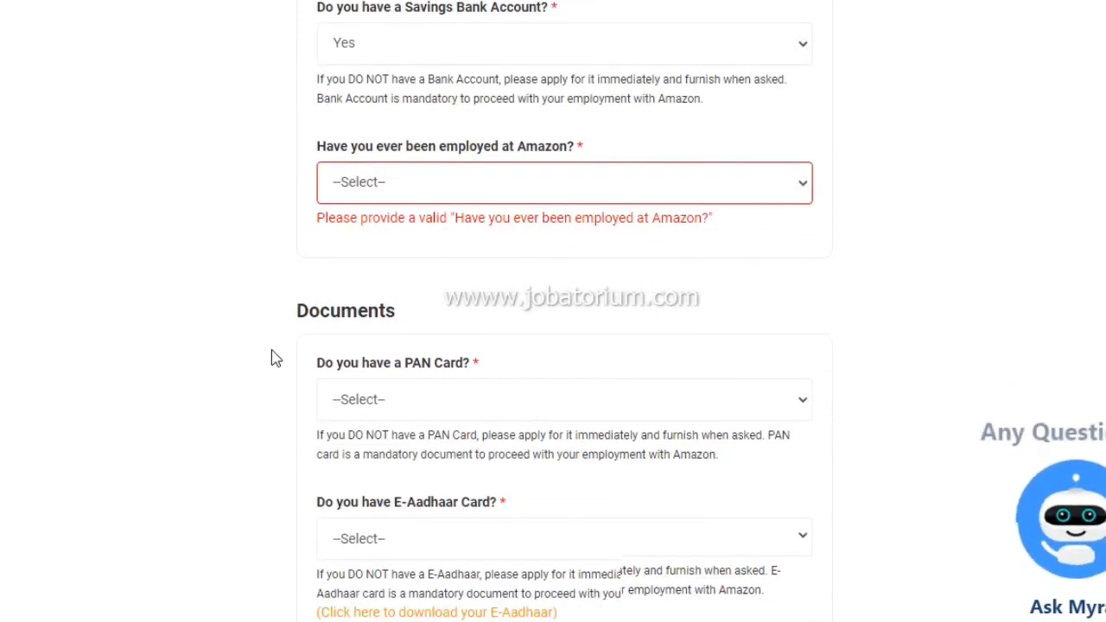
scroll(273, 359, down, 3)
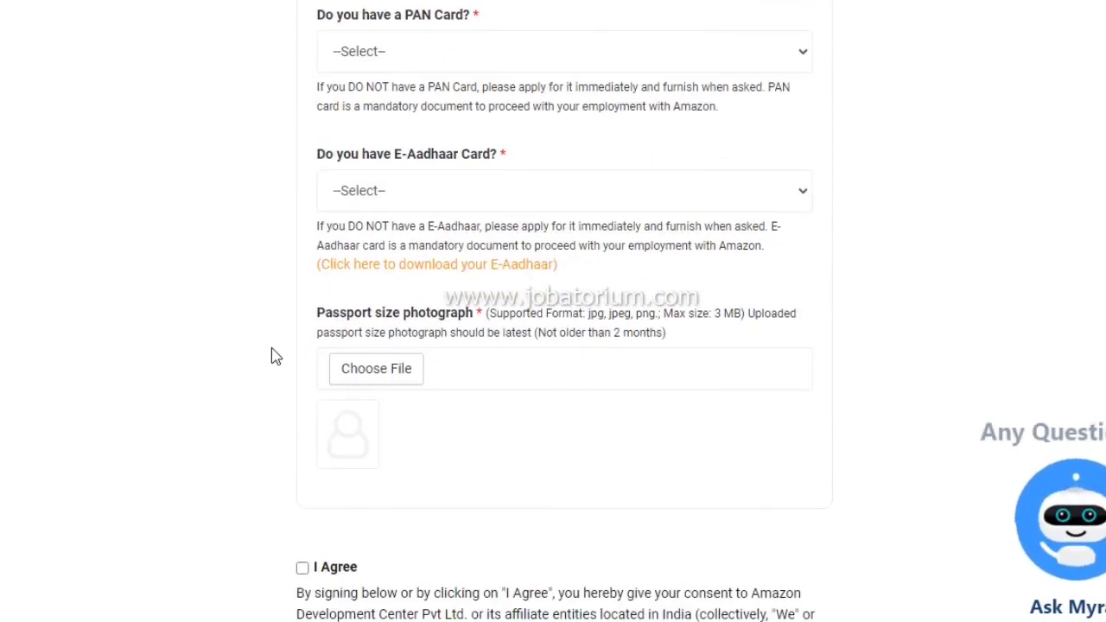
click(630, 54)
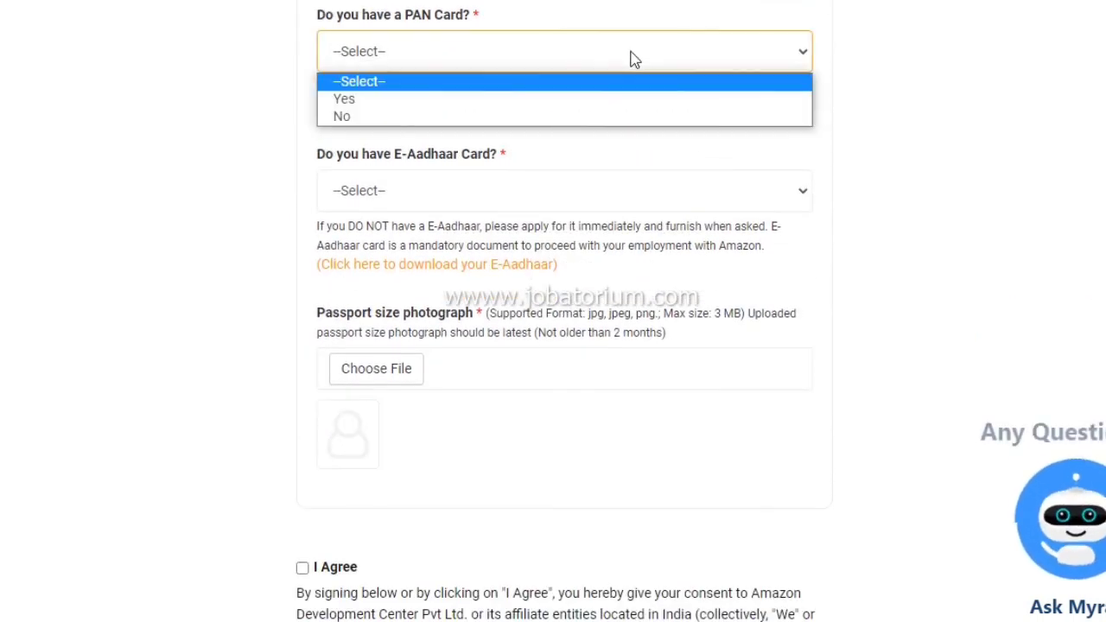
click(463, 101)
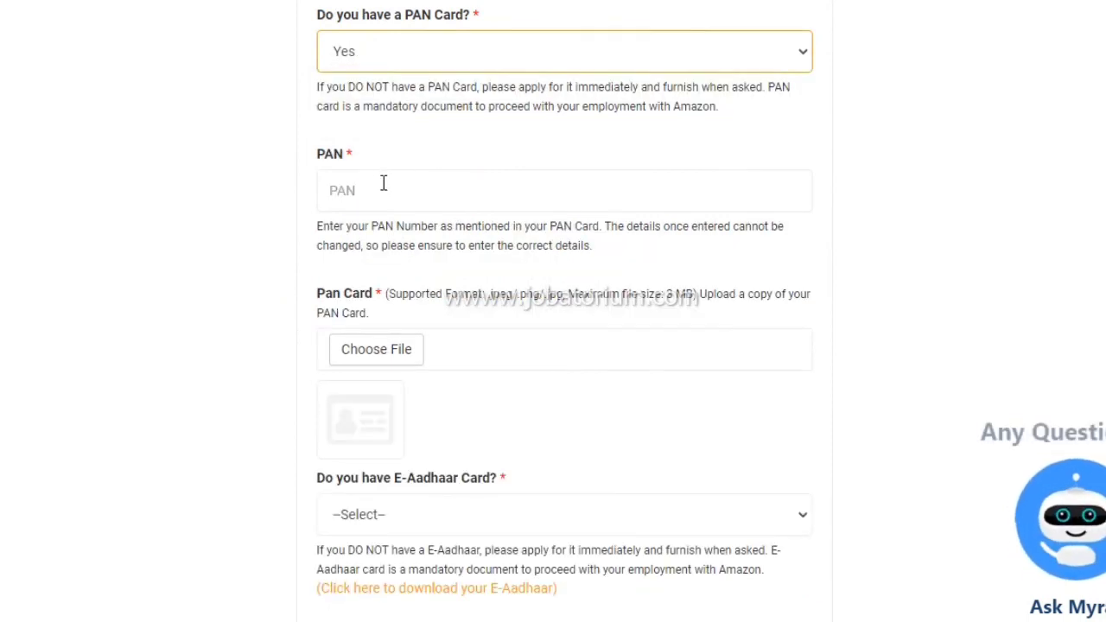
click(259, 351)
Answer Yes to having an E-Aadhaar Card, leaving the Aadhaar number and card upload fields empty
scroll(259, 350, down, 4)
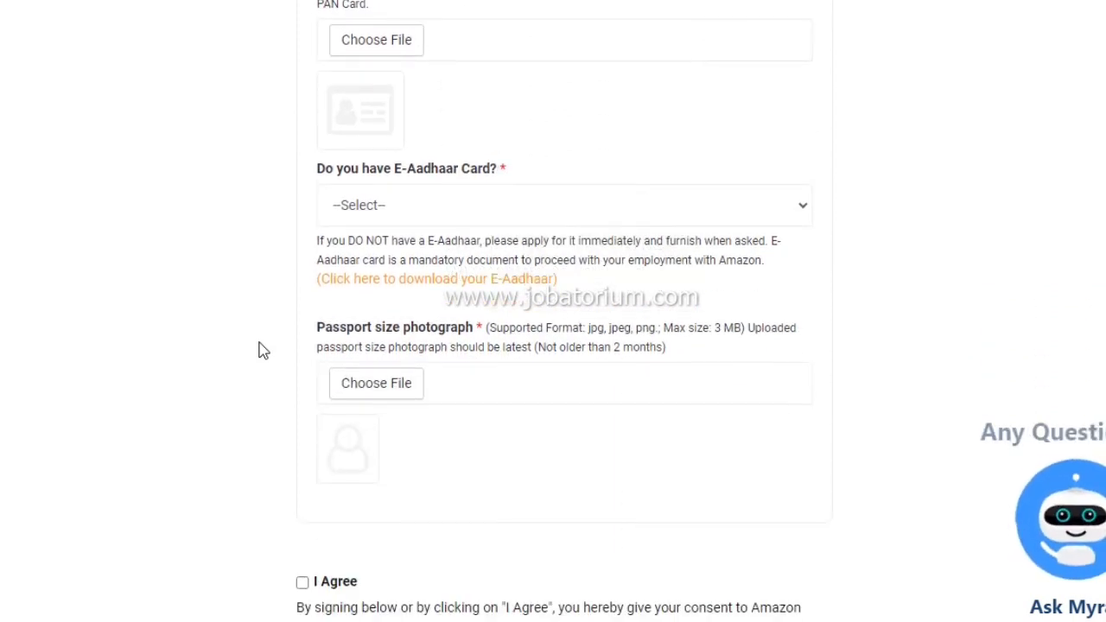
click(547, 213)
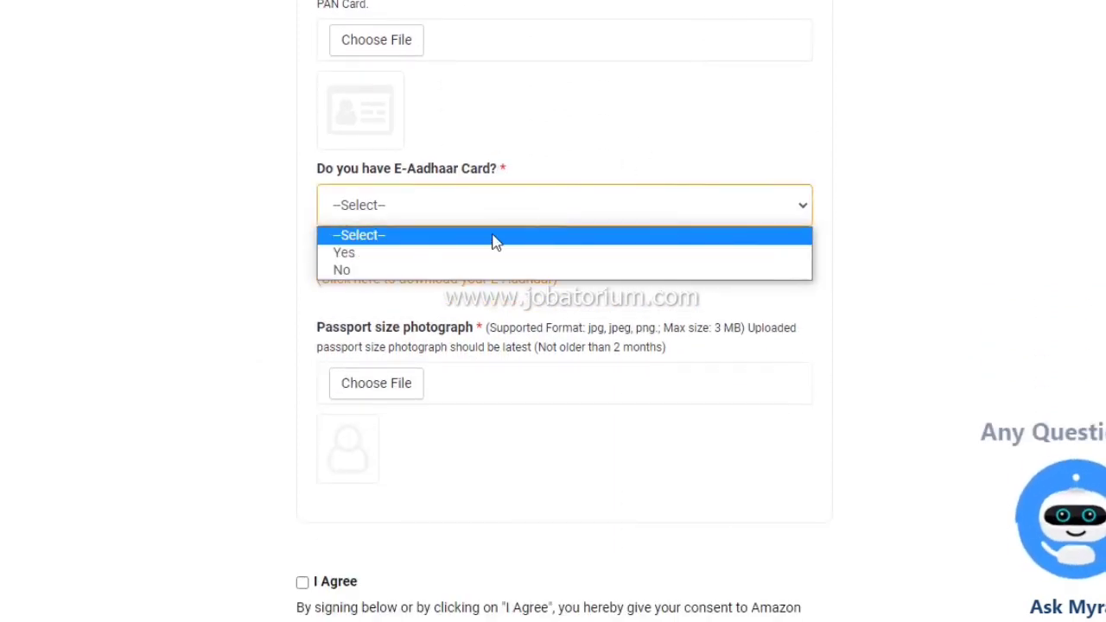
click(447, 255)
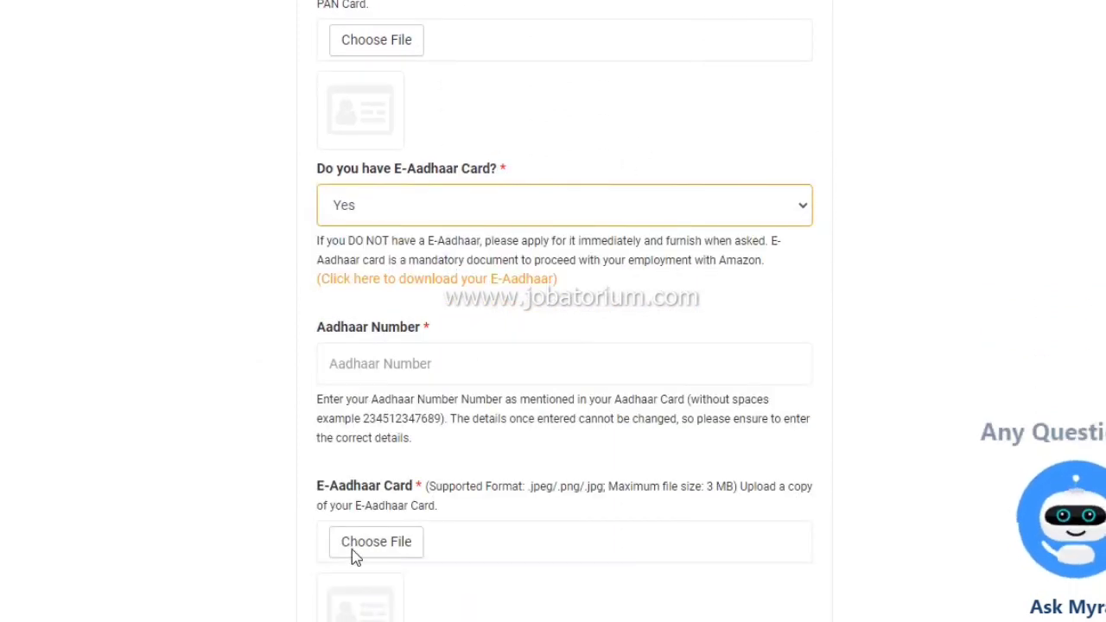
click(253, 482)
Review the supported format, size and recency requirements for the passport size photograph
scroll(253, 482, down, 5)
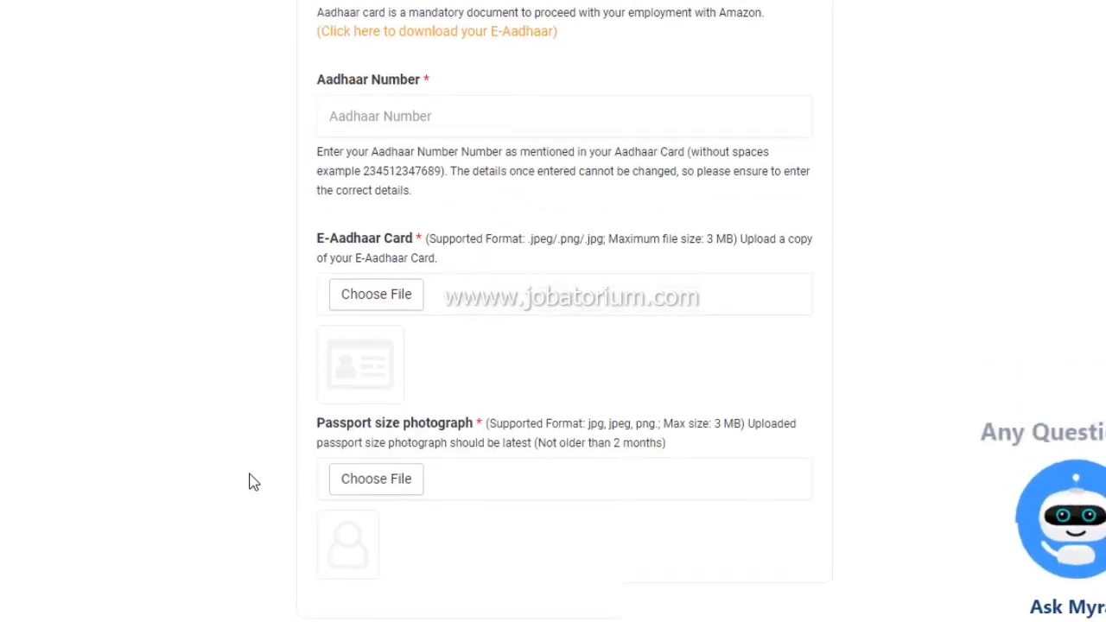
drag(667, 304, 494, 292)
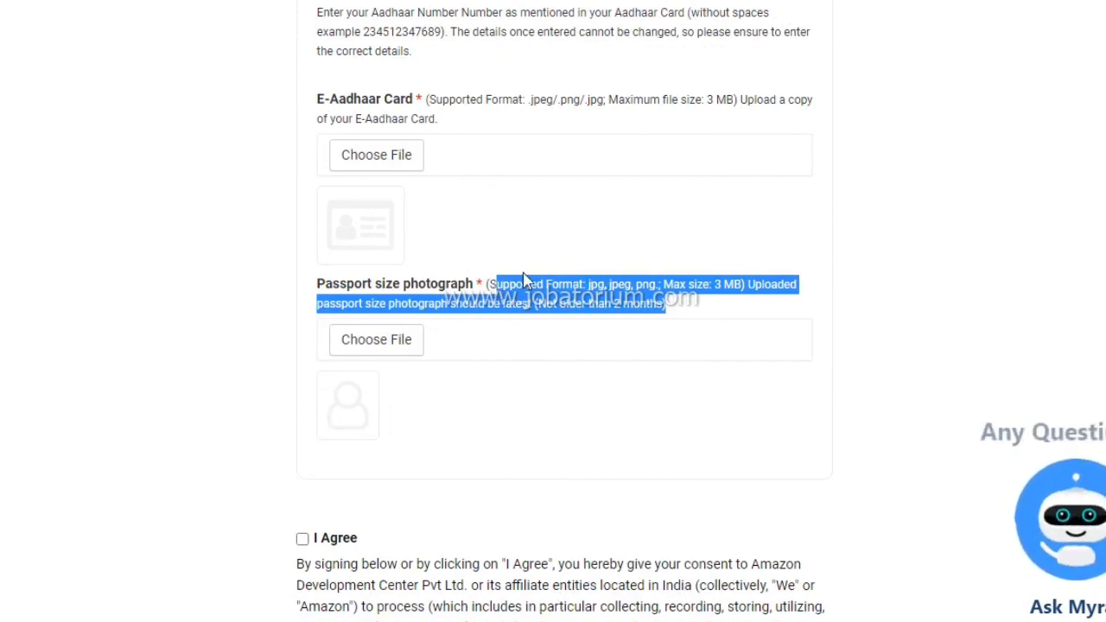
click(61, 374)
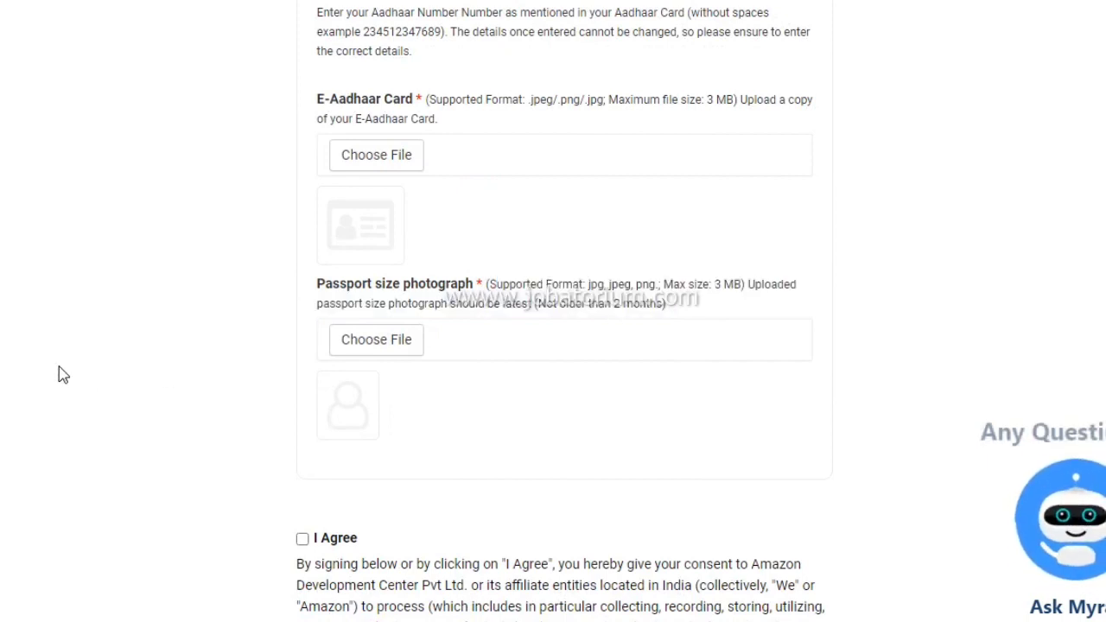
Agree to the personal information processing consent and to the statement on Amazon CSA roles and joining formalities
scroll(104, 324, down, 1)
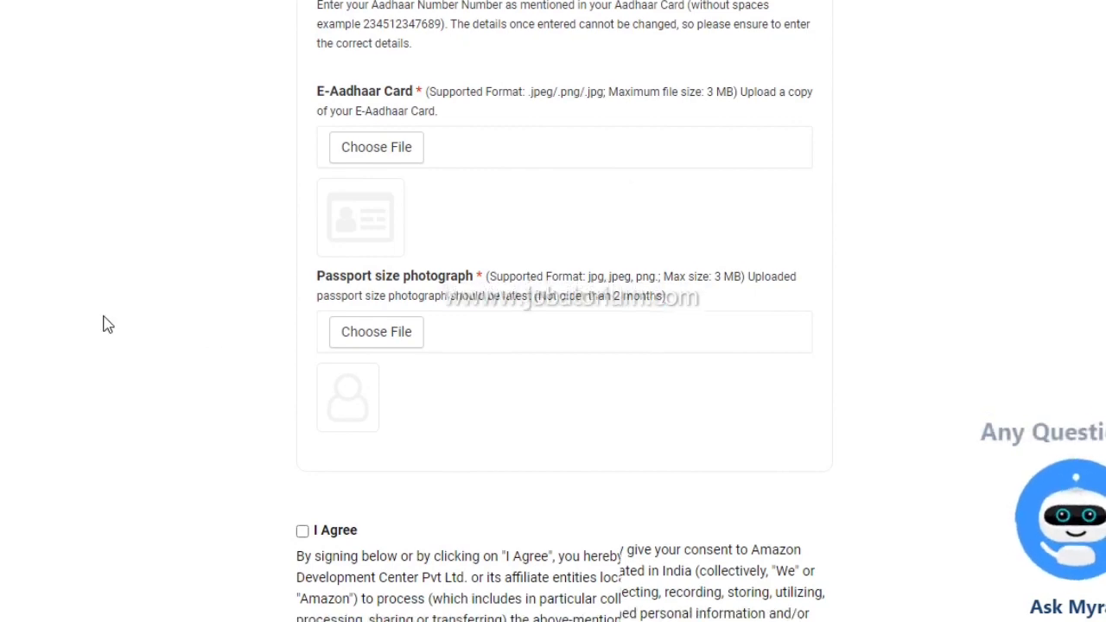
scroll(104, 324, down, 3)
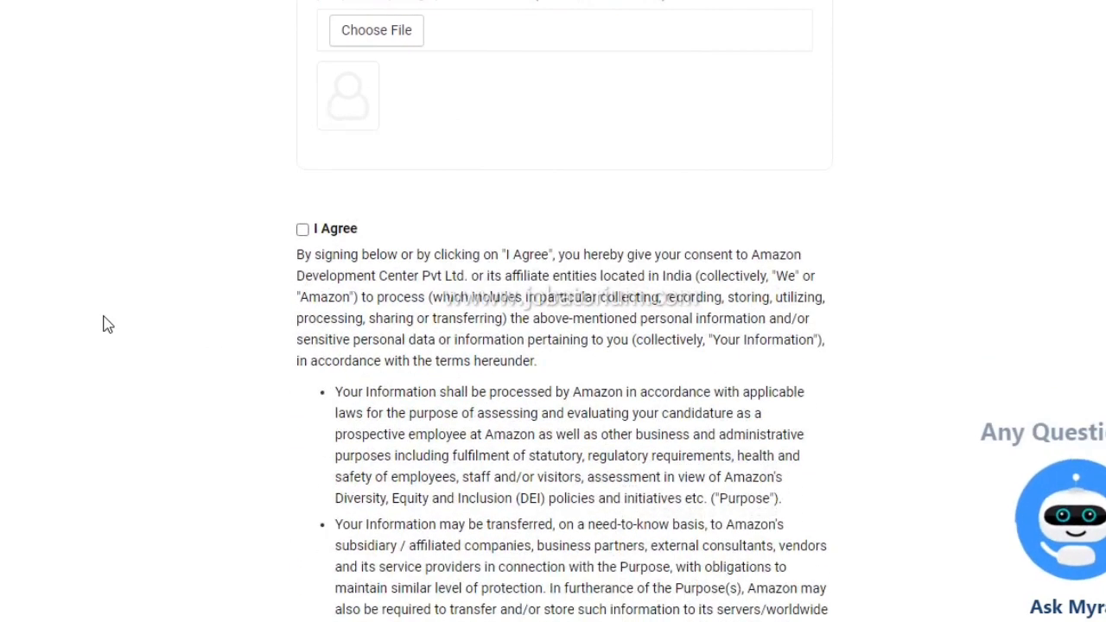
click(302, 229)
scroll(302, 230, down, 8)
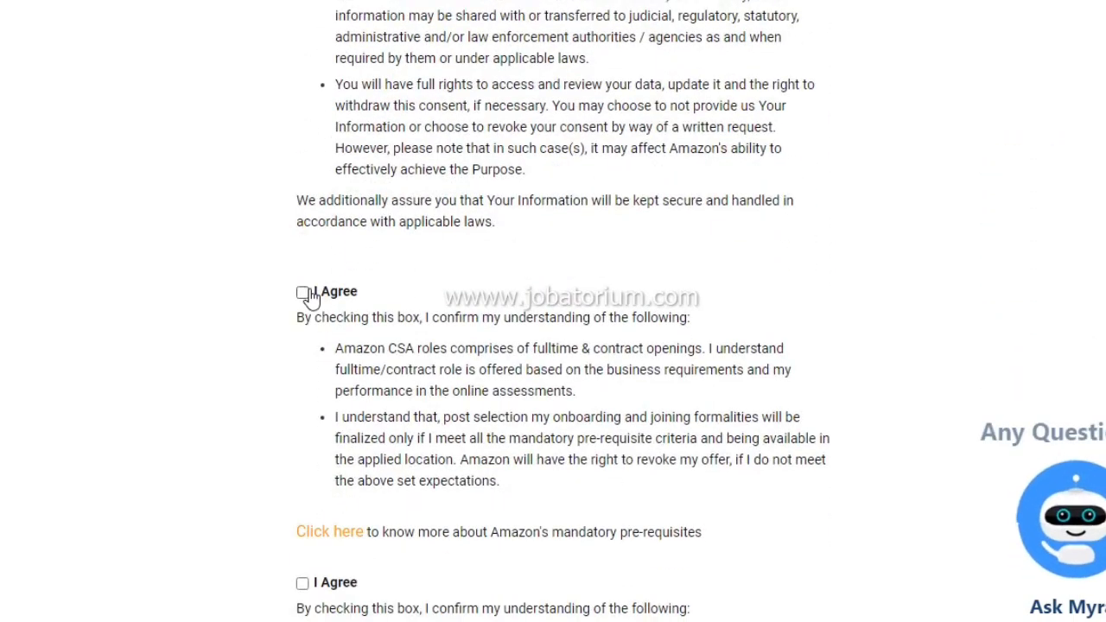
click(305, 293)
Agree to the individual assessment rules, and review the Do's and Don'ts through to the end of the form
scroll(312, 296, down, 1)
scroll(312, 296, down, 4)
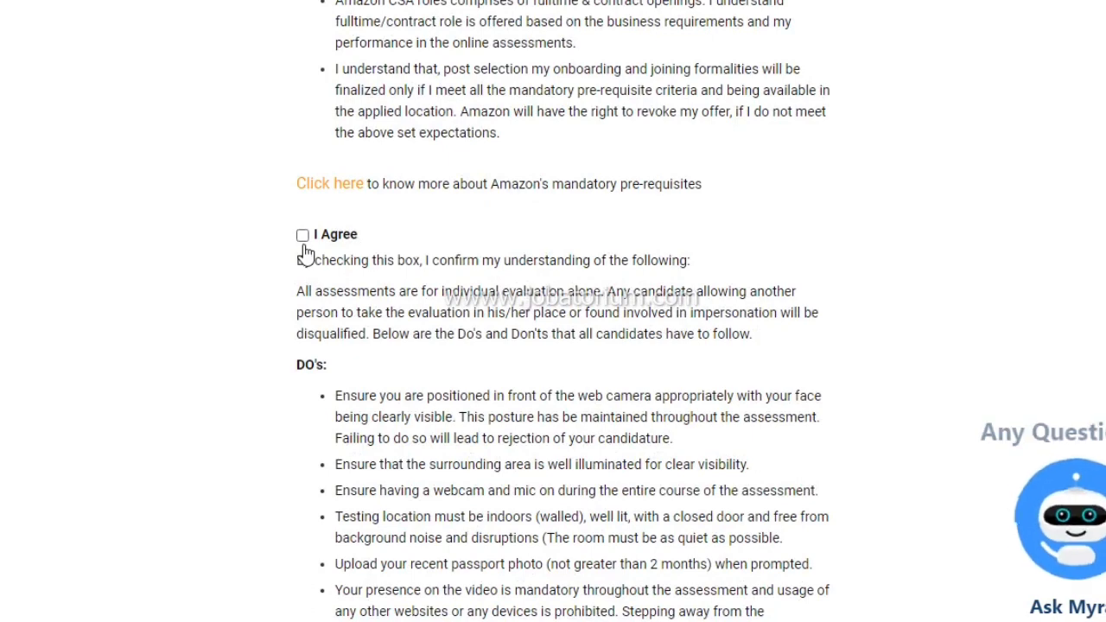
click(302, 235)
scroll(154, 302, down, 7)
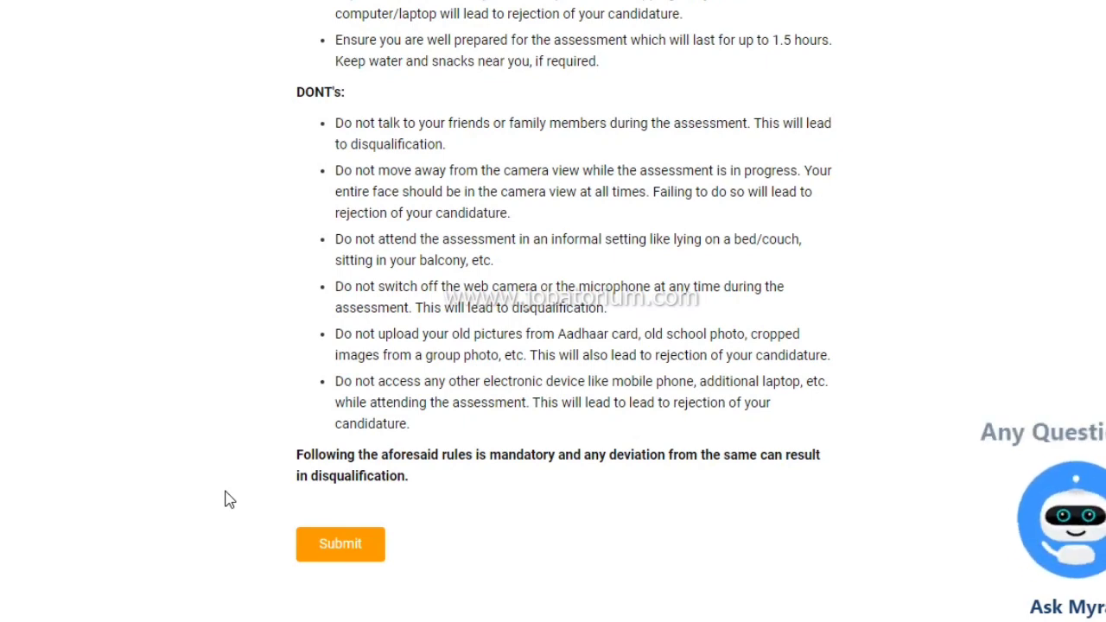
Return to the start of the registration form and review the Job Details and Personal Details fields
scroll(553, 311, up, 6)
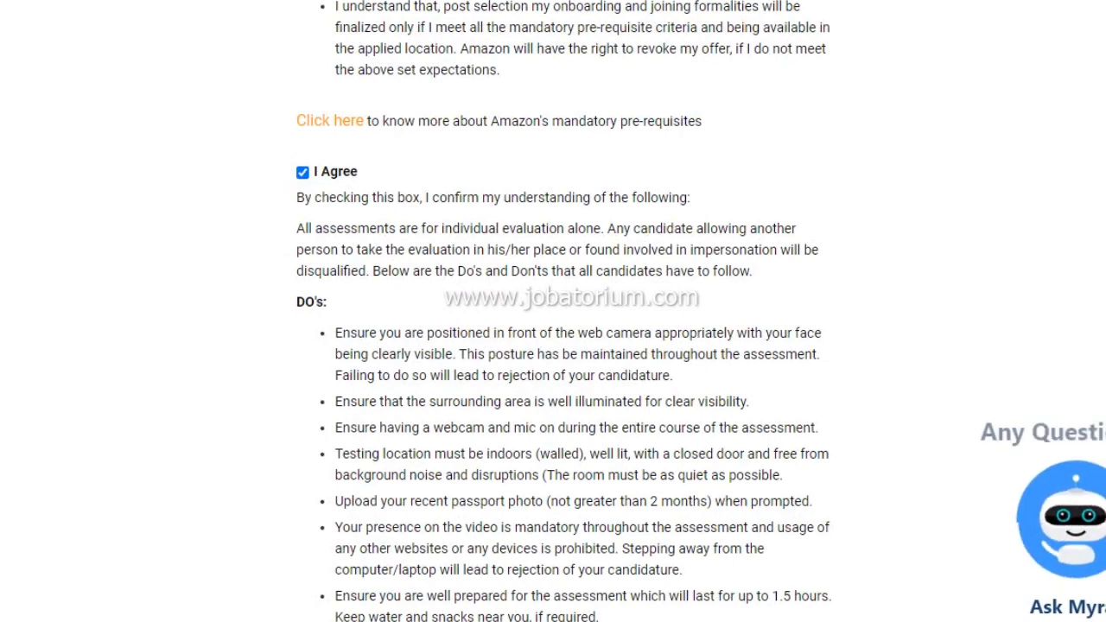
scroll(553, 311, up, 15)
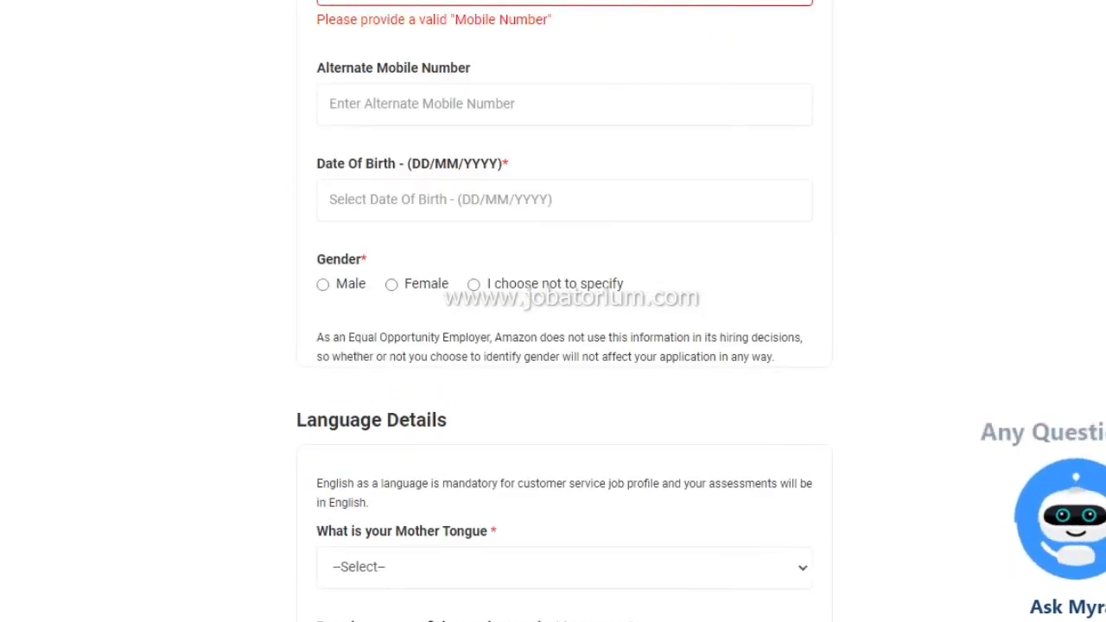
scroll(553, 311, up, 10)
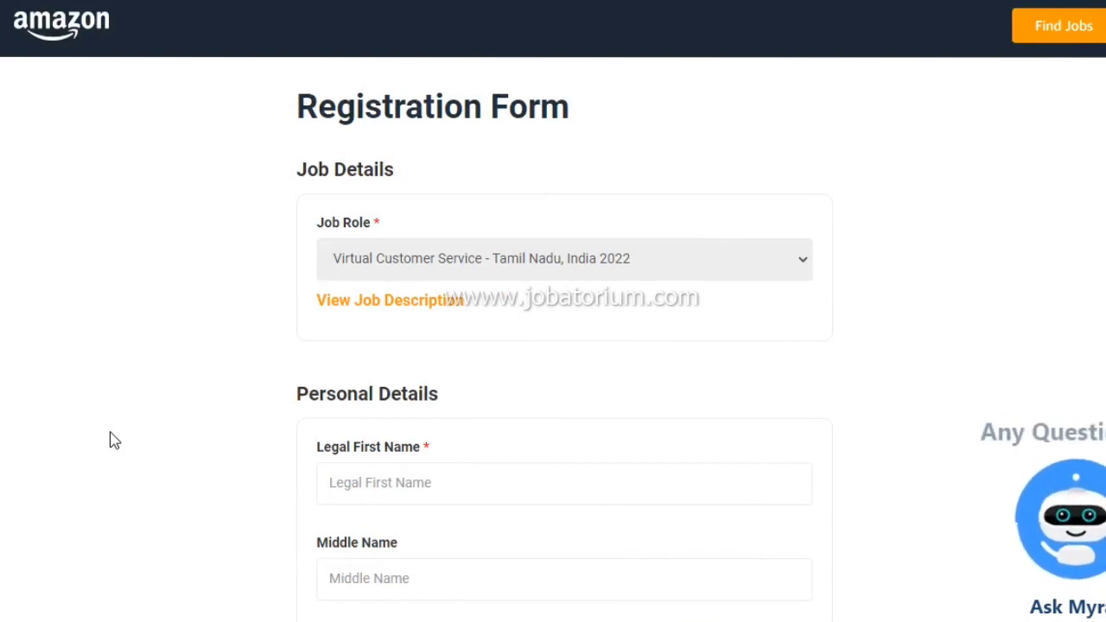
scroll(110, 440, down, 1)
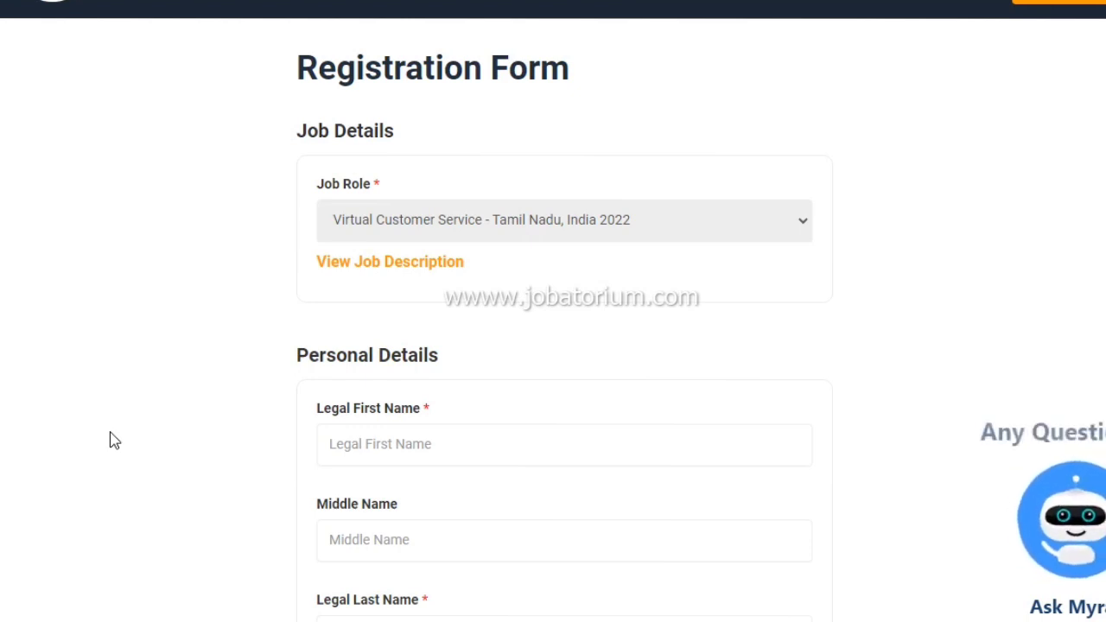
scroll(111, 440, down, 4)
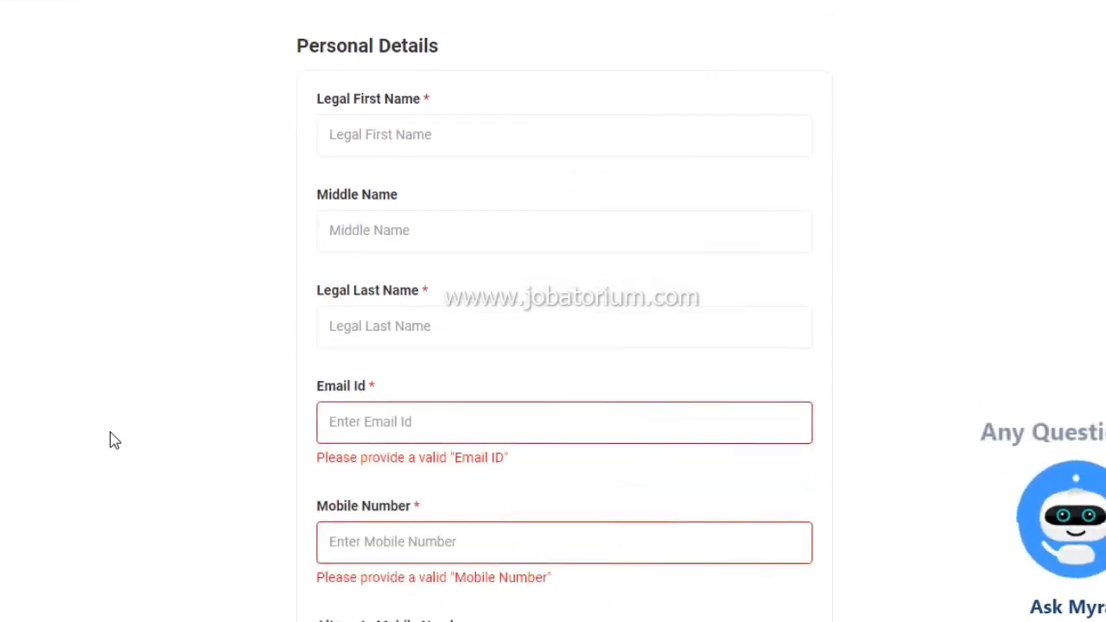